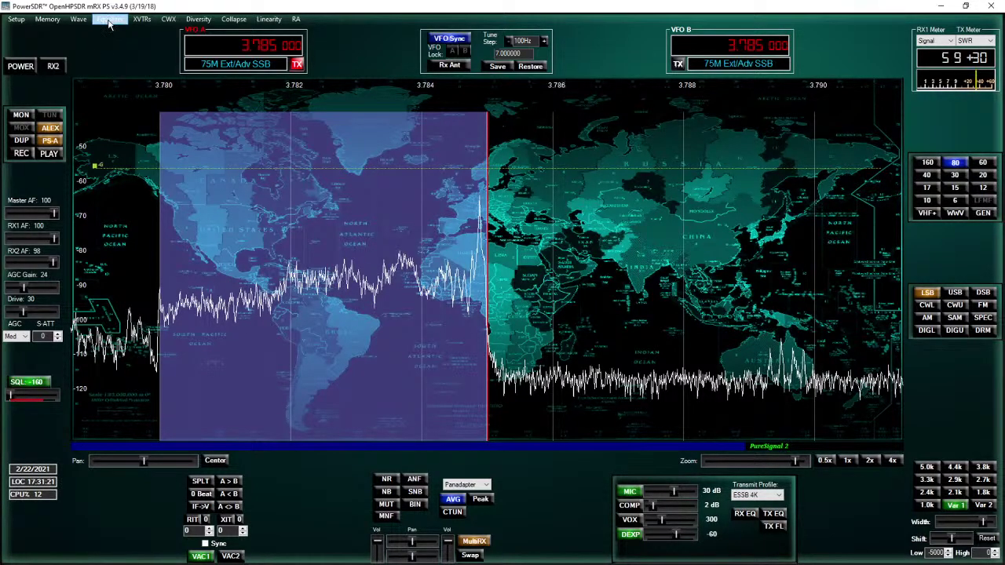
# Review the 10-band receive and transmit equalizer settings, and close them.
pyautogui.click(110, 21)
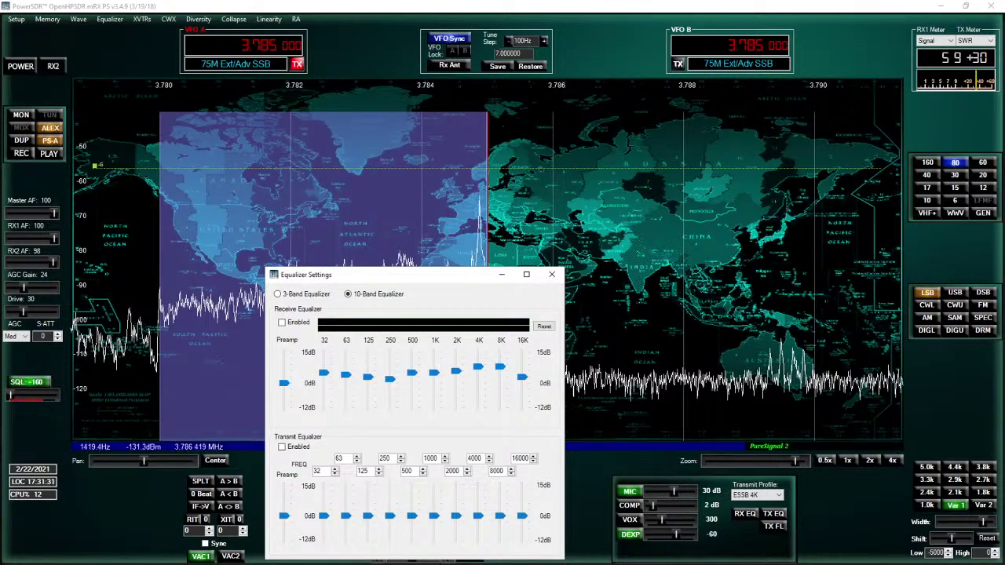
pyautogui.click(553, 275)
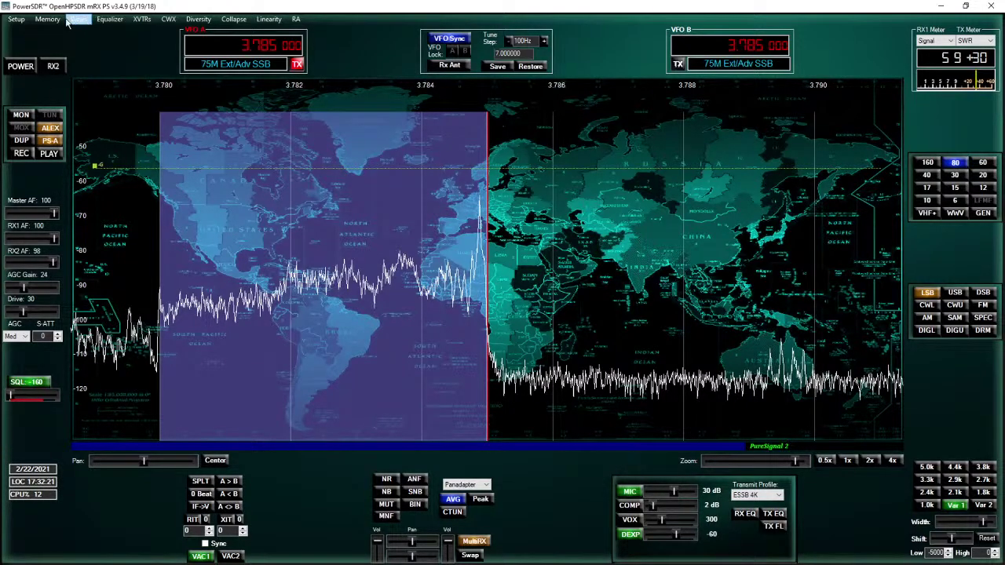
# Review the audio setup for the primary sound card, VAC 1 and VAC 2.
pyautogui.click(15, 19)
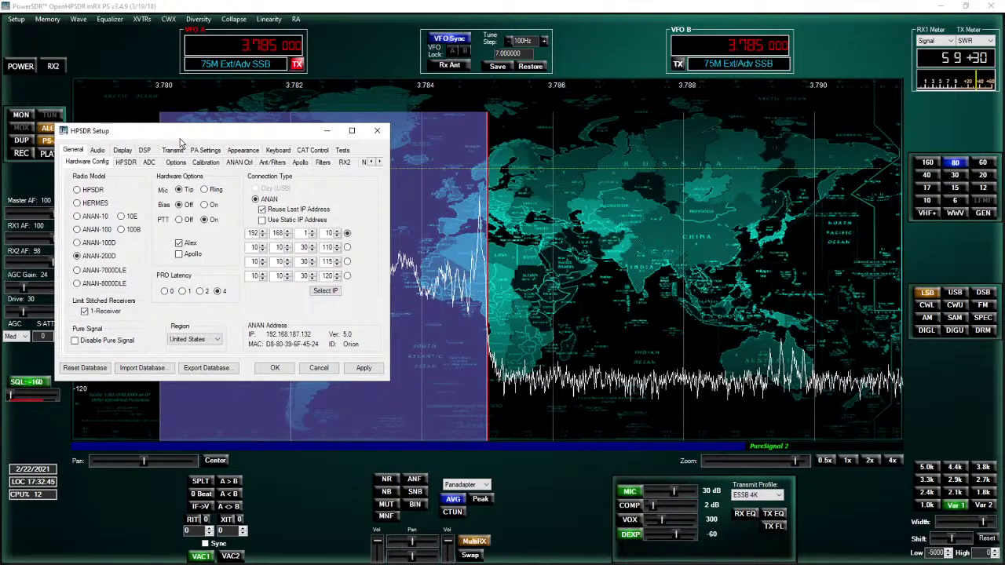
pyautogui.click(99, 151)
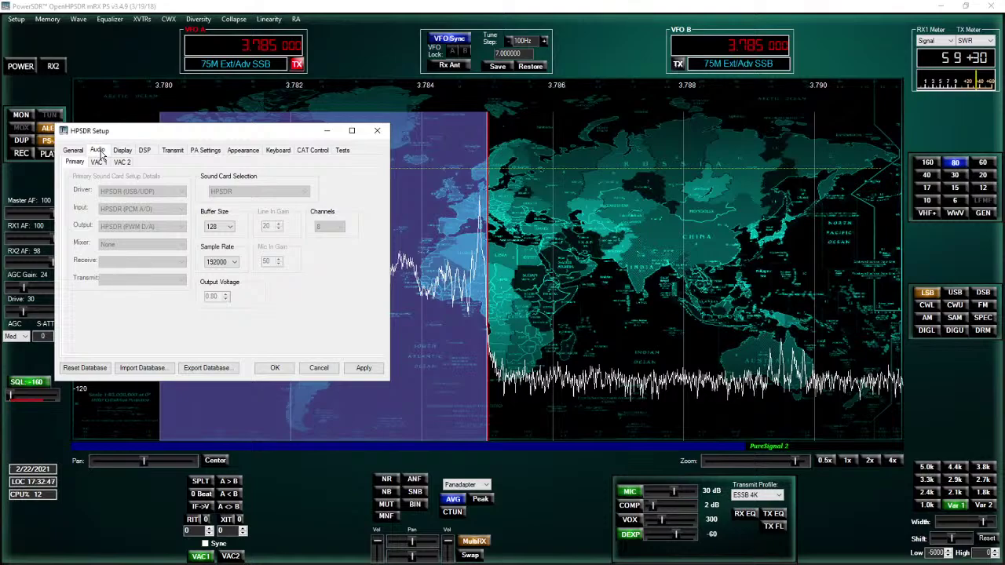
pyautogui.click(99, 163)
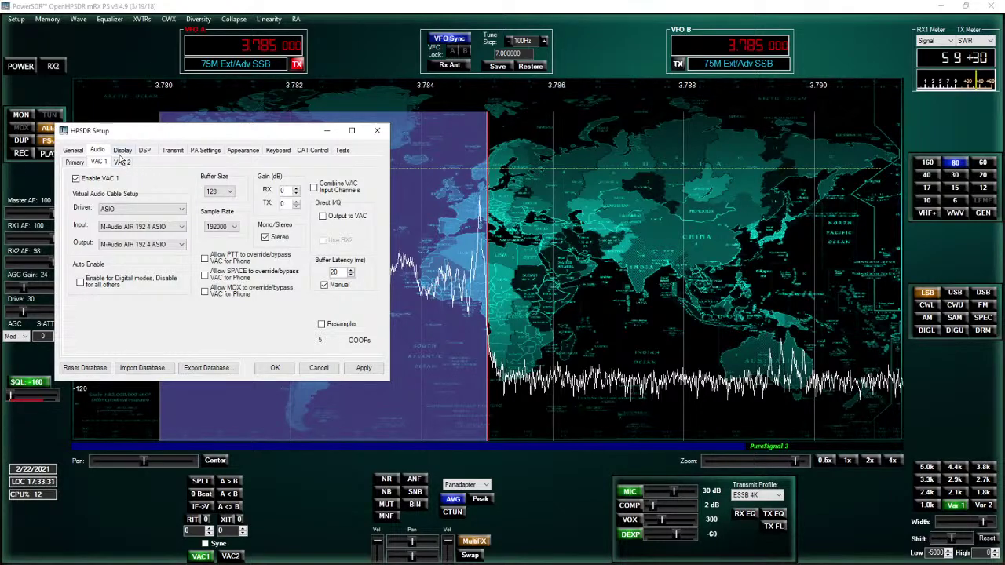
pyautogui.click(75, 162)
pyautogui.click(121, 163)
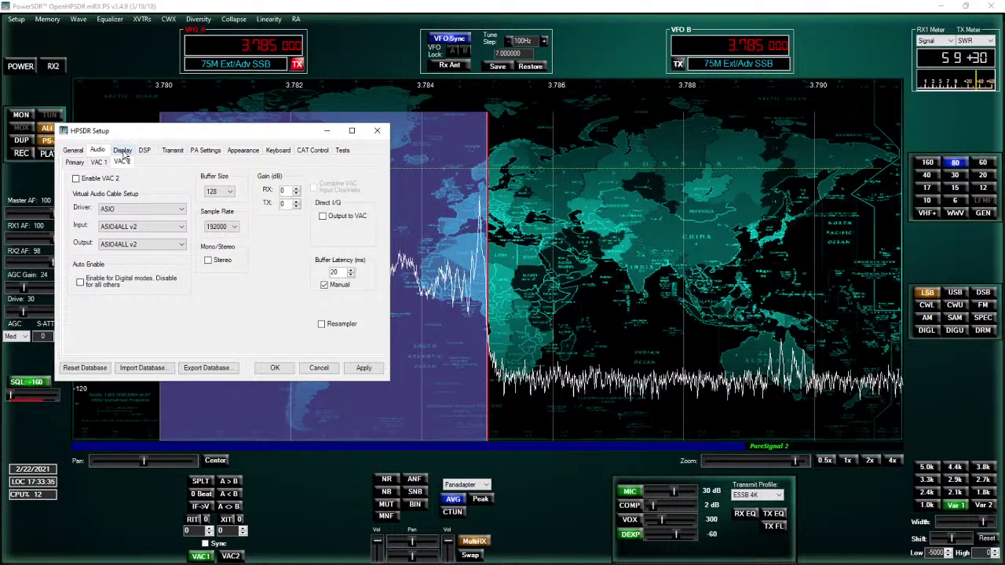
# Review the display setup for the general refresh rates and the receiver spectrum options.
pyautogui.click(124, 151)
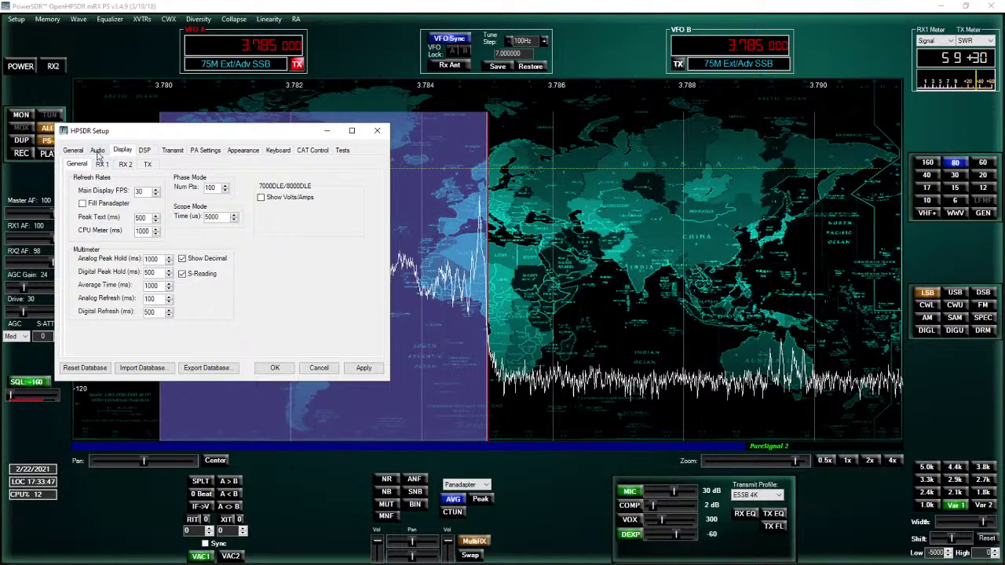
pyautogui.click(98, 150)
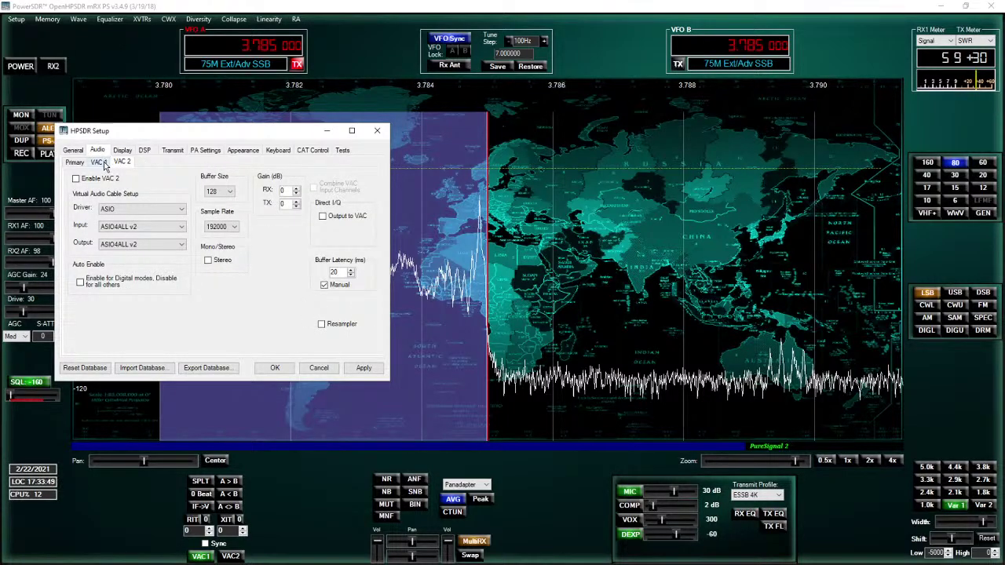
pyautogui.click(123, 152)
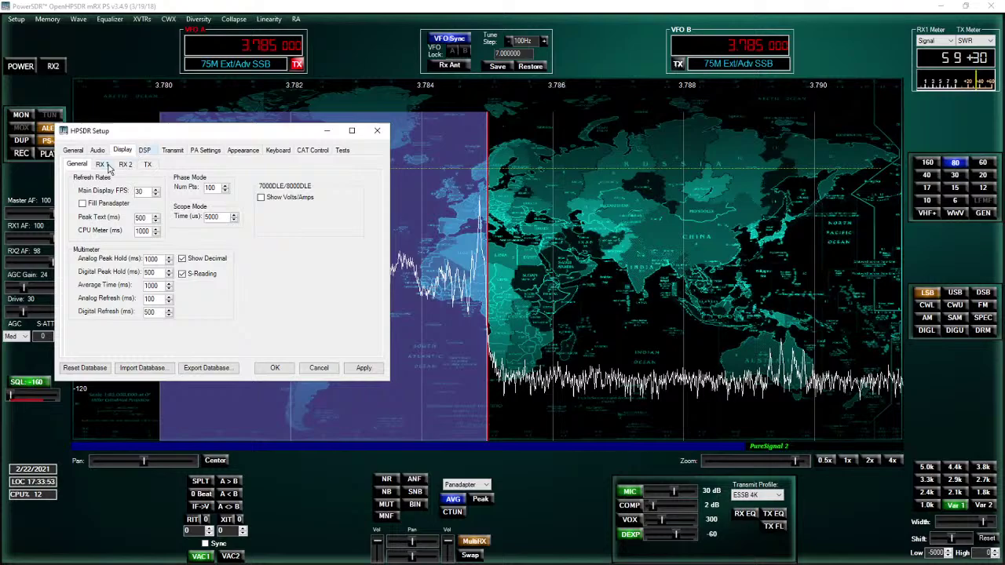
pyautogui.click(110, 167)
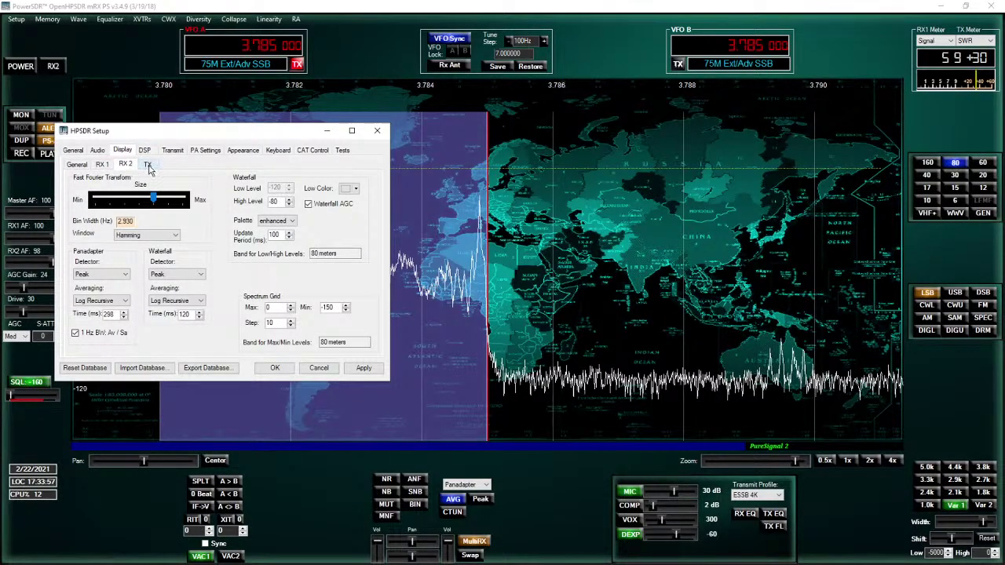
# Review the DSP buffer and filter options, the transmit settings and the list of available transmit profiles.
pyautogui.click(145, 151)
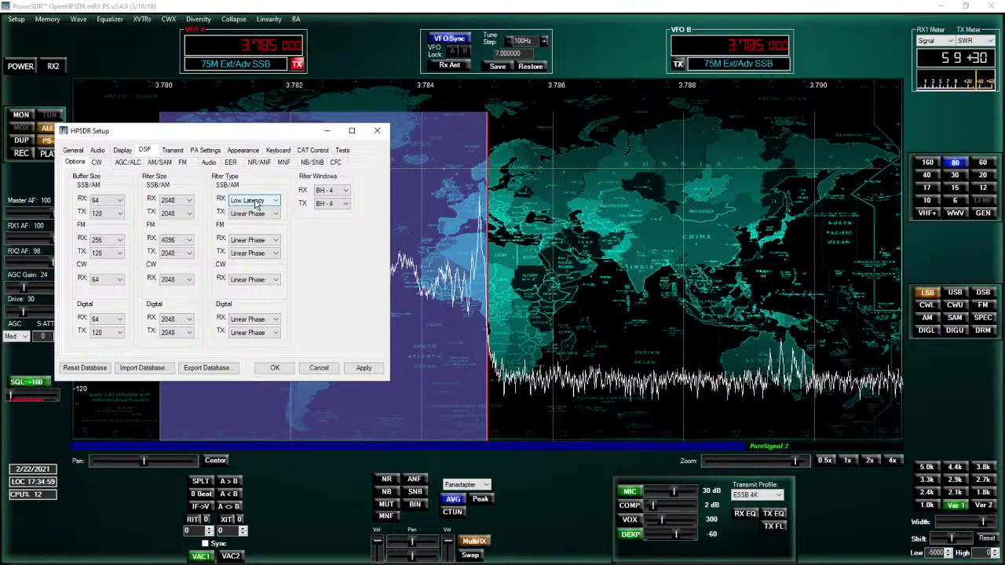
pyautogui.click(172, 151)
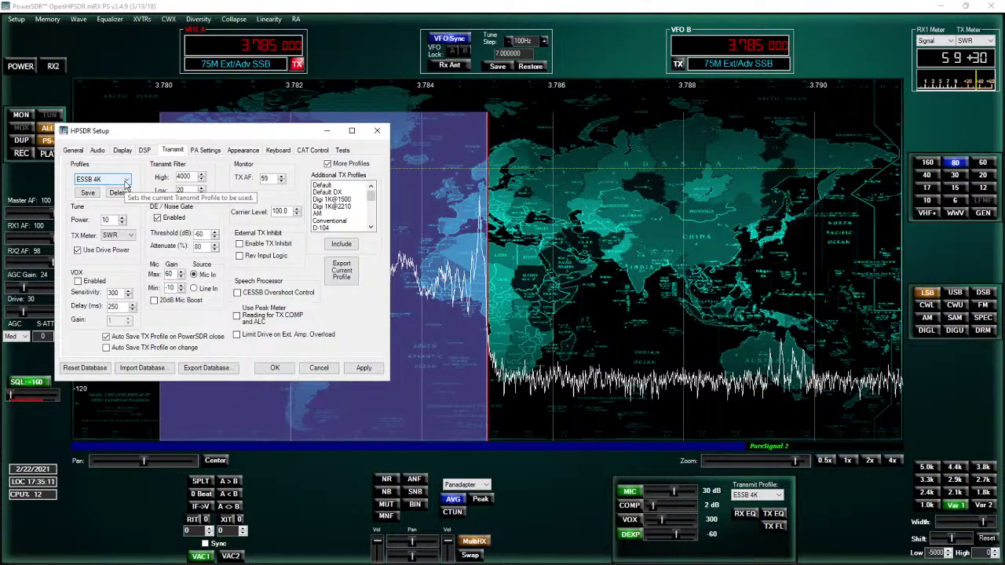
pyautogui.click(774, 496)
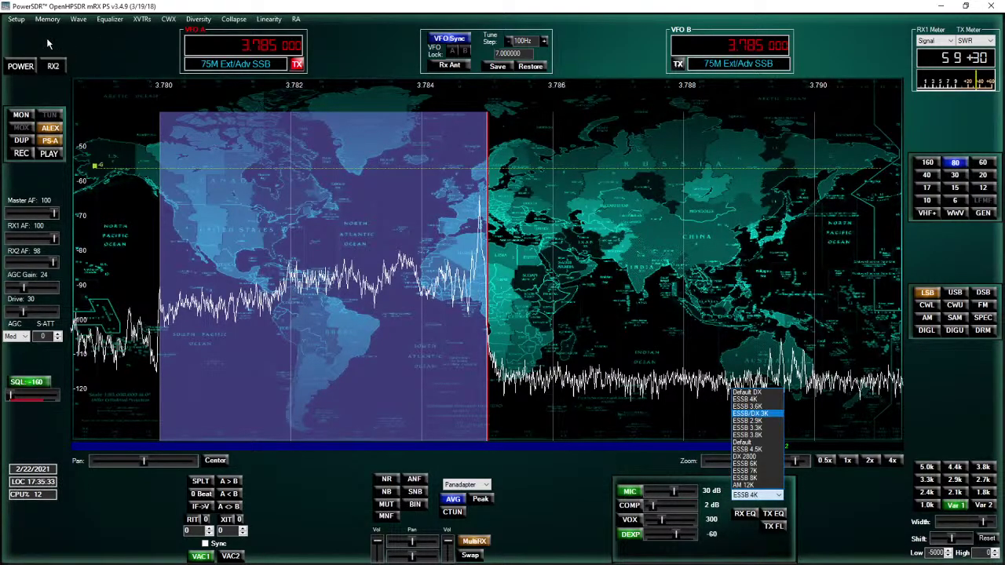
pyautogui.click(14, 20)
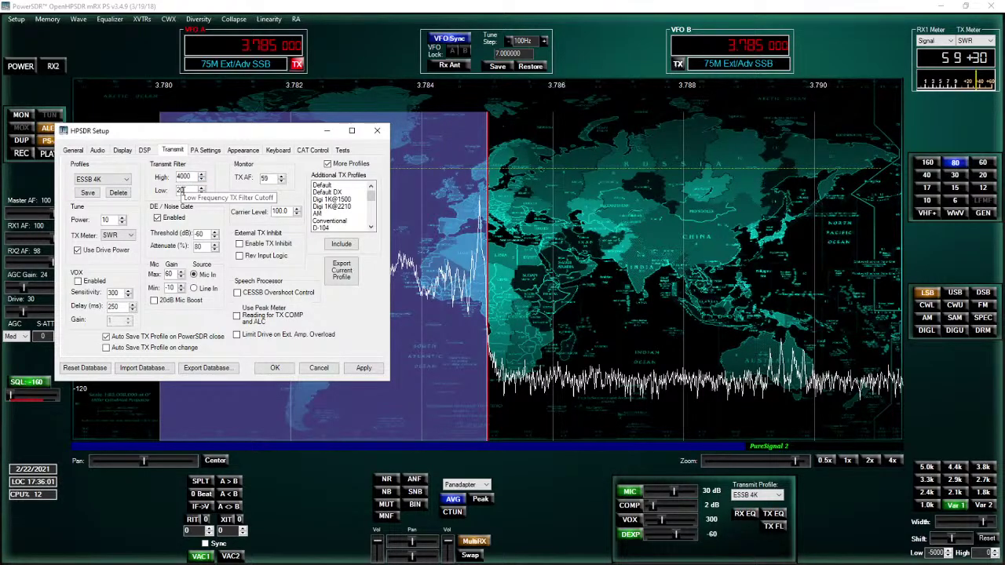
# Load the ESSB 3.6K transmit profile and switch from it to ESSB 2.9K to compare their transmit settings.
pyautogui.click(125, 180)
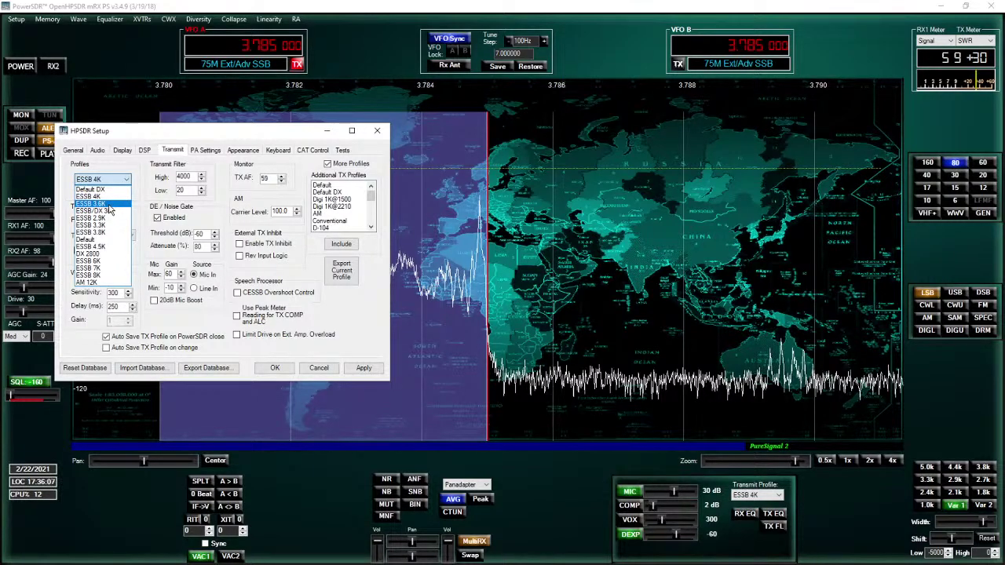
pyautogui.click(109, 204)
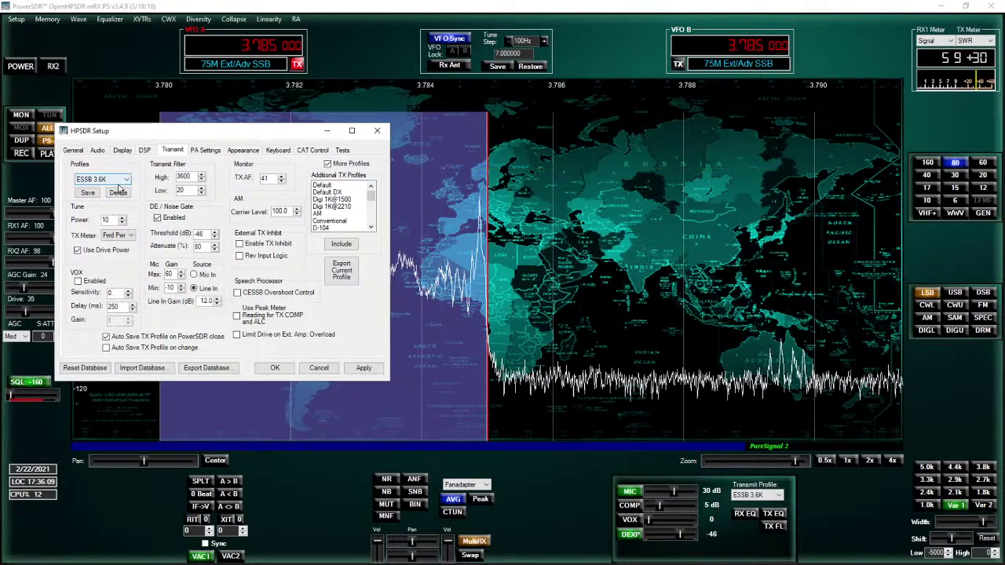
pyautogui.click(124, 181)
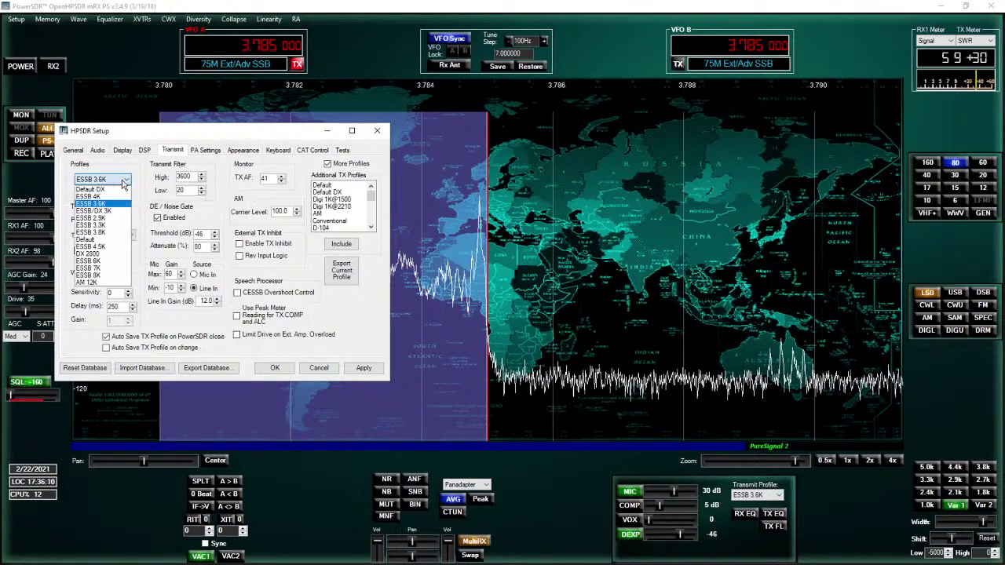
pyautogui.click(105, 218)
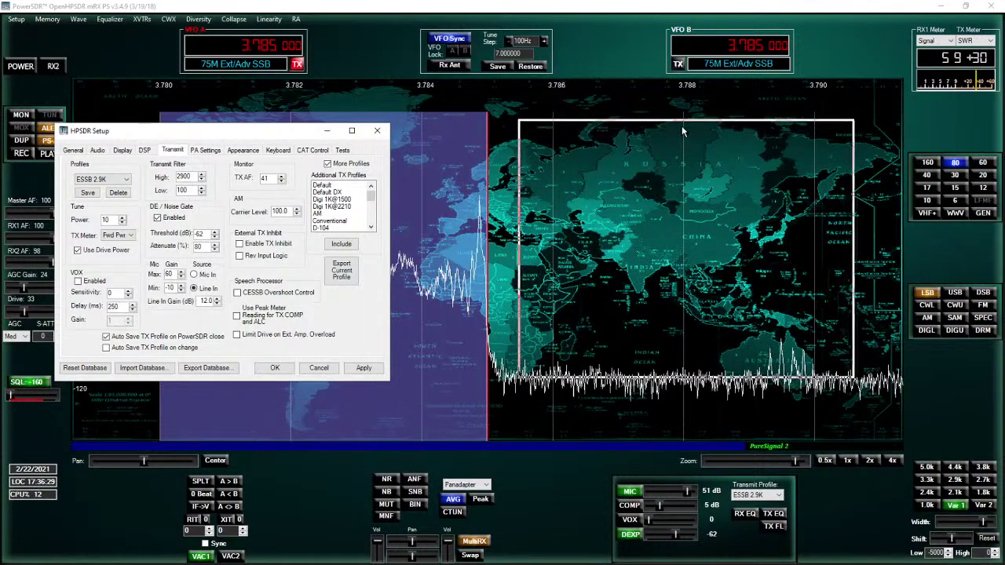
# Reposition the setup window over the spectrum display and load the ESSB 8K transmit profile.
pyautogui.moveTo(220, 132); pyautogui.dragTo(665, 110)
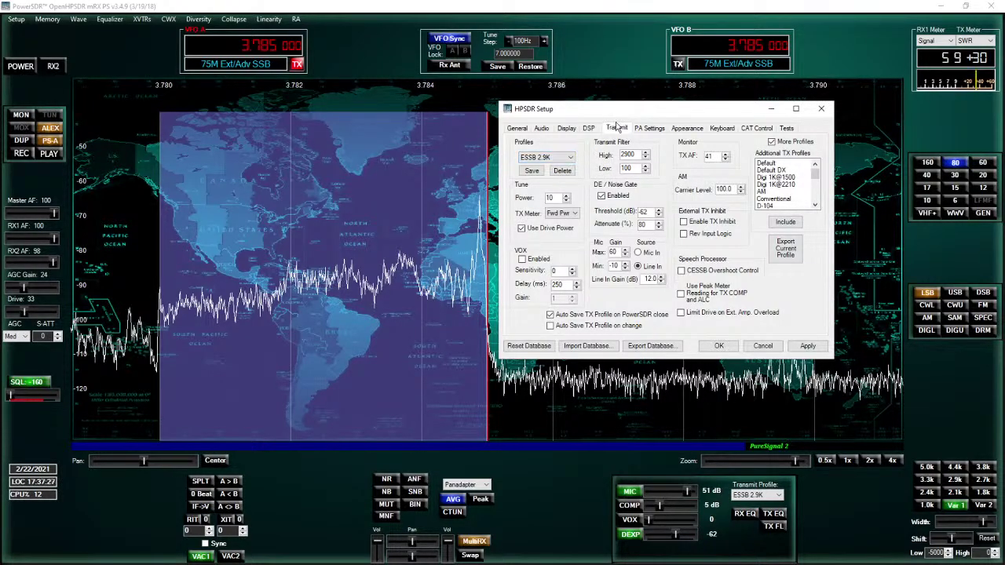
pyautogui.moveTo(262, 140); pyautogui.dragTo(262, 139)
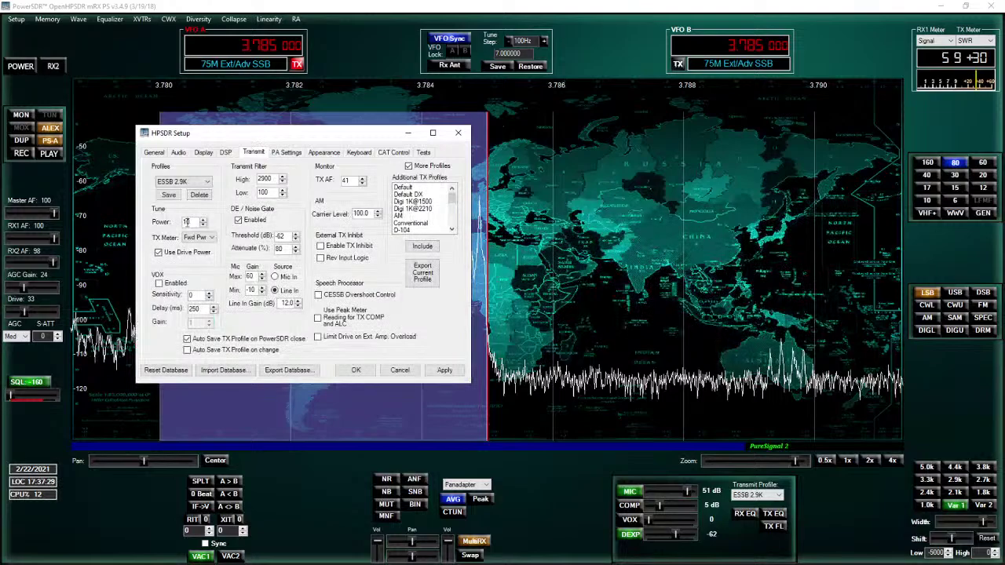
pyautogui.click(208, 183)
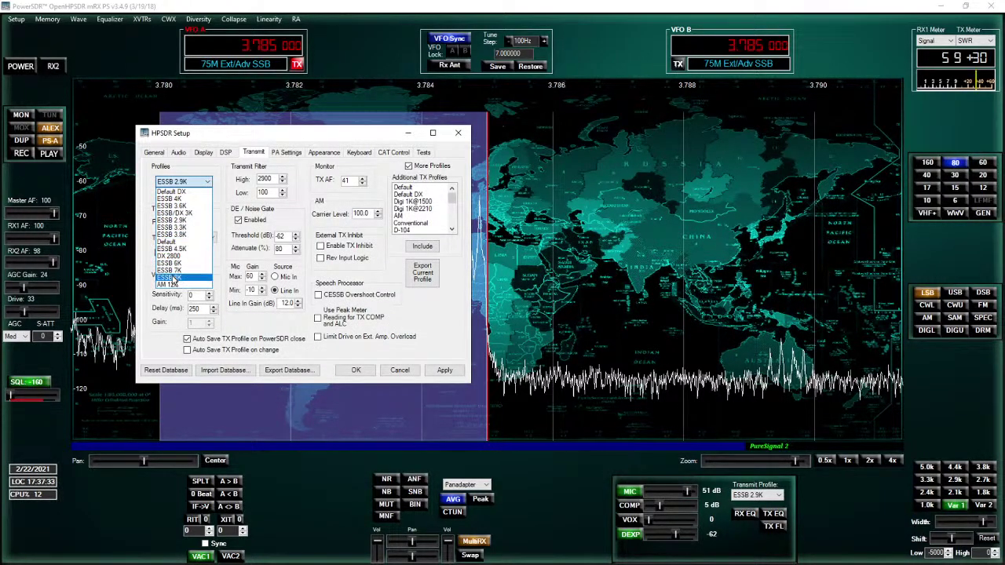
pyautogui.click(171, 279)
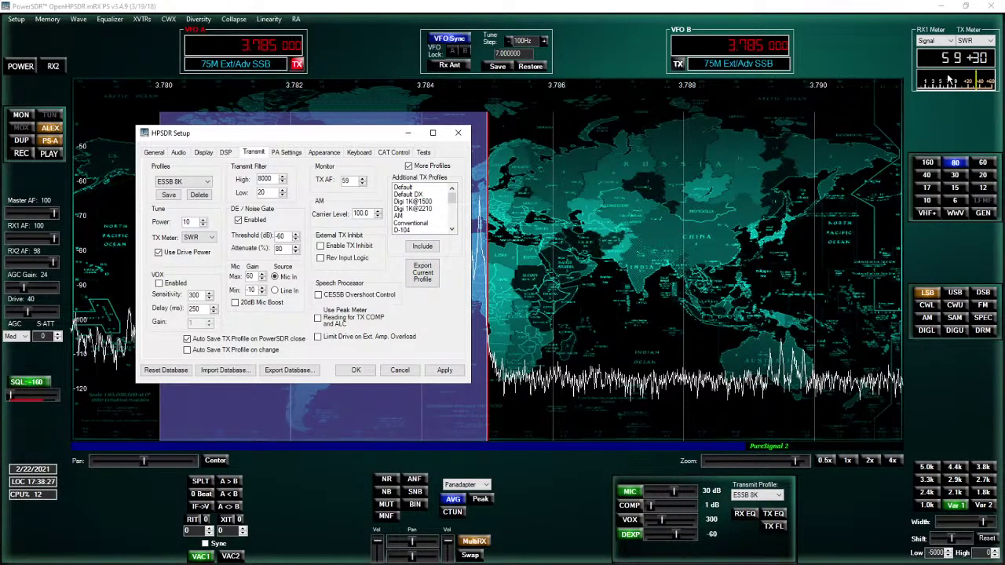
# Check the available transmit meter modes, and examine the DSP buffer and filter options for the ESSB 8K profile.
pyautogui.click(980, 42)
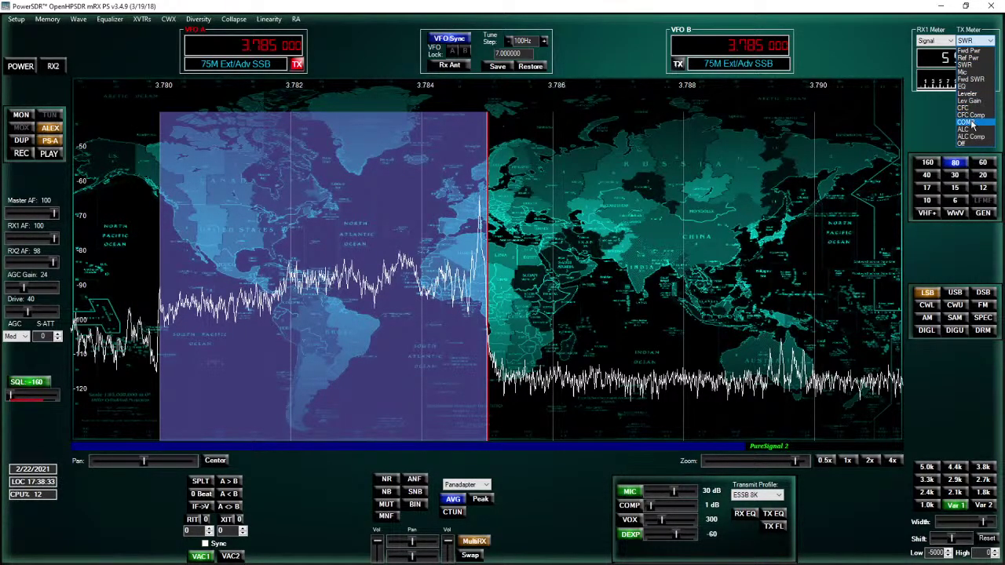
pyautogui.click(16, 19)
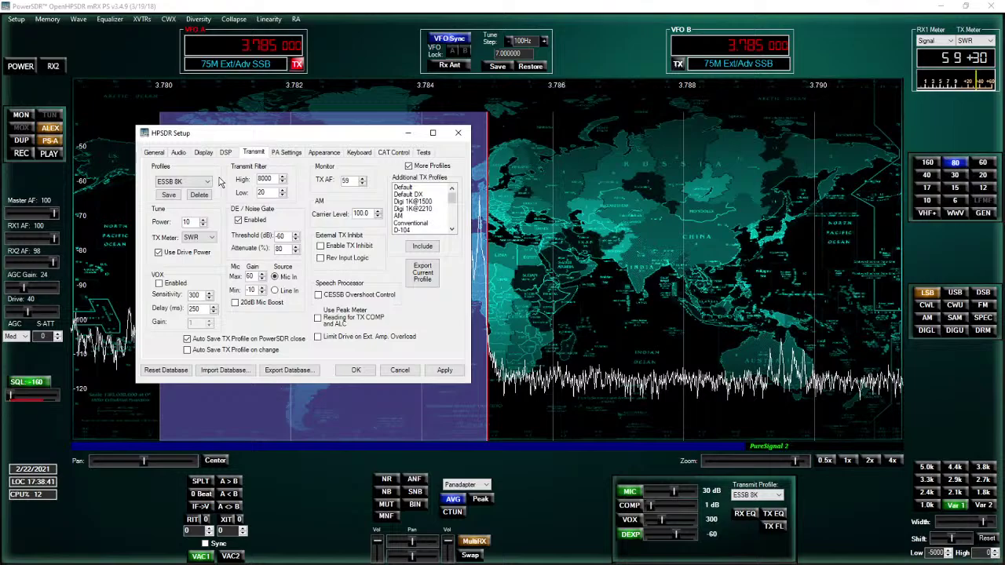
pyautogui.click(281, 155)
pyautogui.click(253, 152)
pyautogui.click(226, 153)
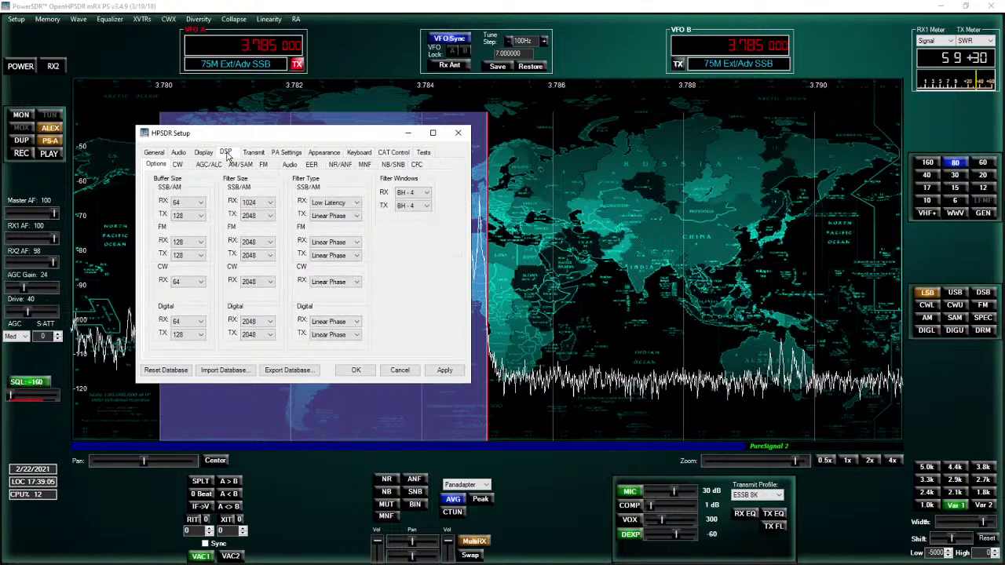
# Compare the VAC 2 audio settings with the radio's general hardware configuration.
pyautogui.click(182, 156)
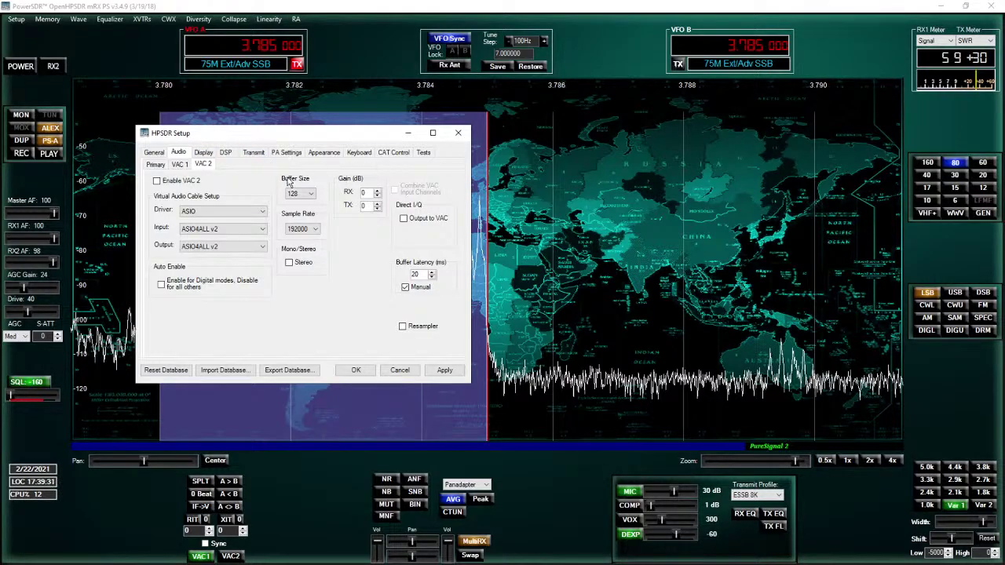
pyautogui.click(156, 154)
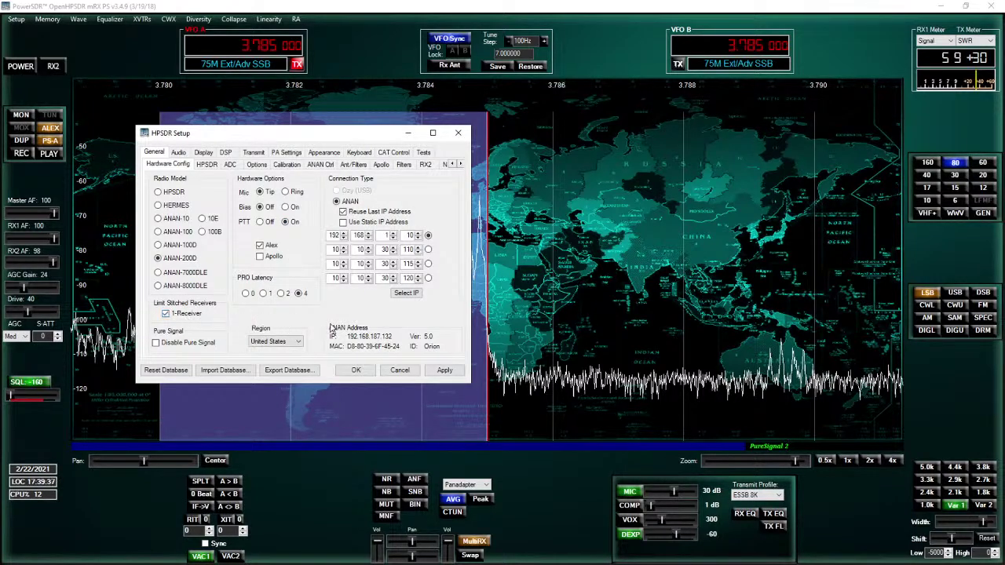
pyautogui.click(181, 153)
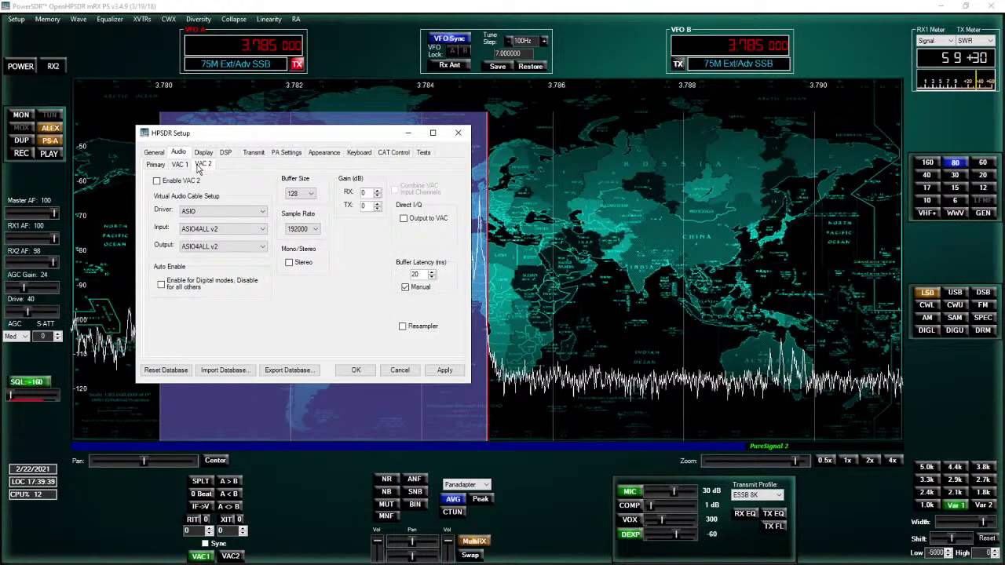
pyautogui.click(155, 153)
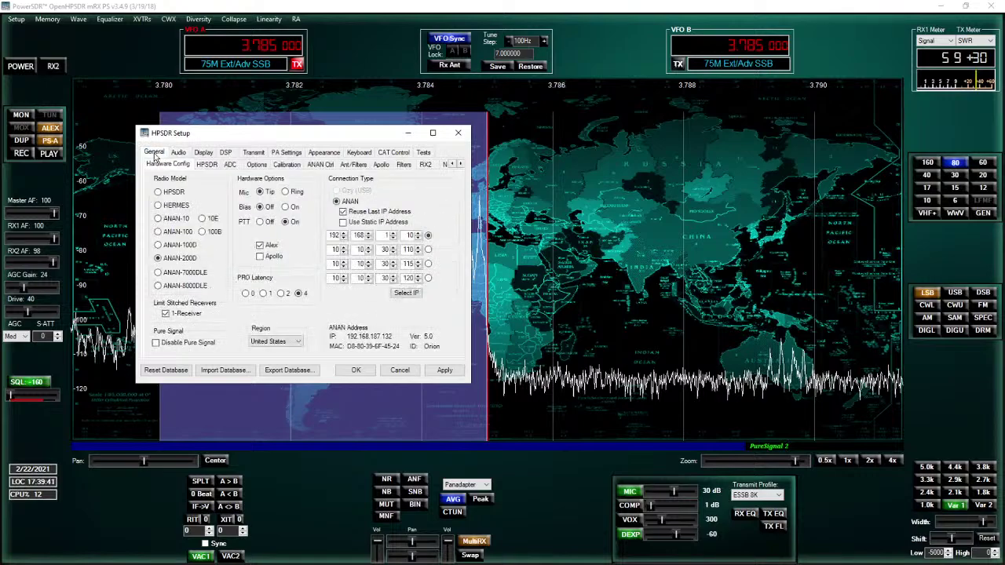
# Review the receiver ADC assignments, HPSDR firmware options, general options, ANAN pin controls and antenna settings.
pyautogui.click(235, 168)
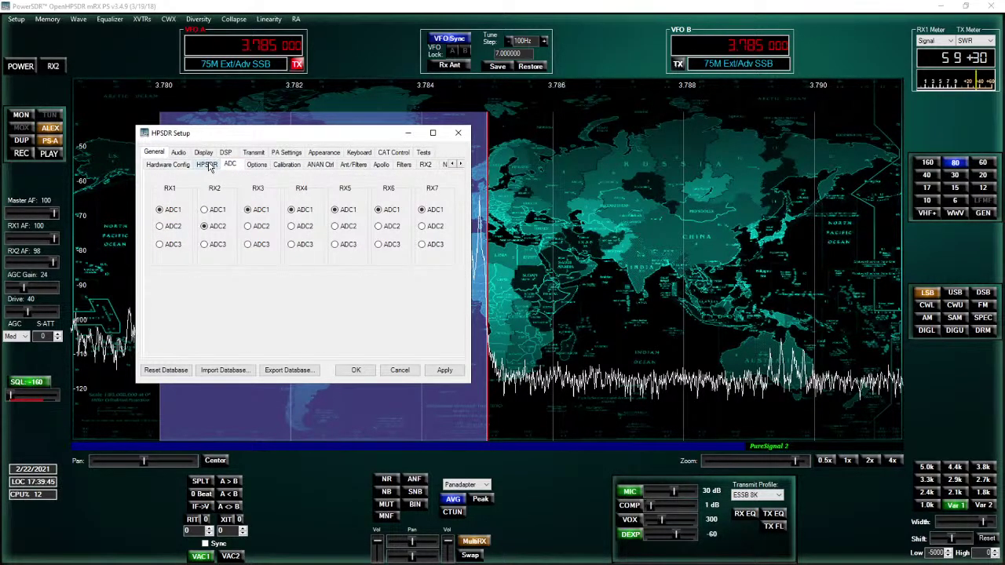
pyautogui.click(212, 166)
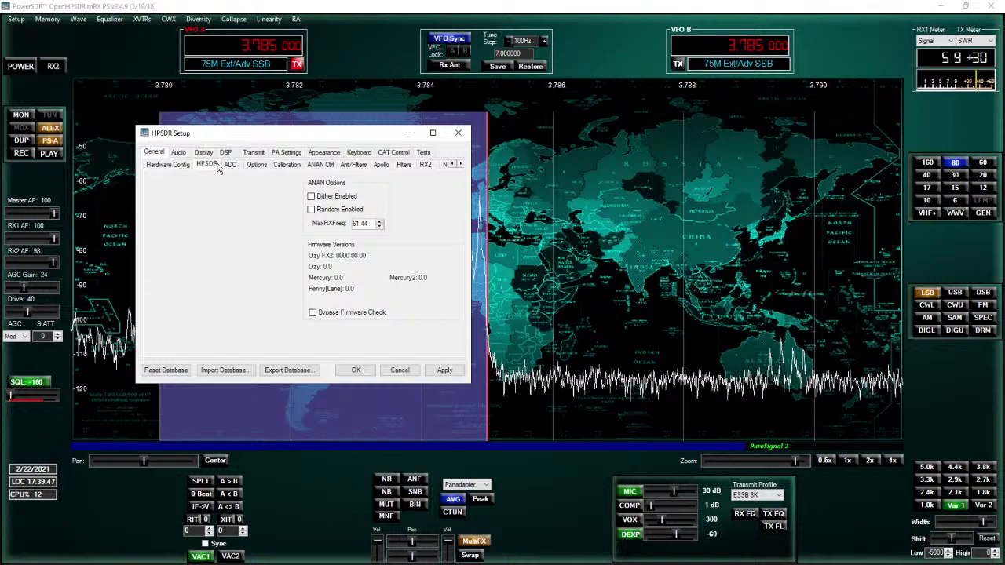
pyautogui.click(251, 167)
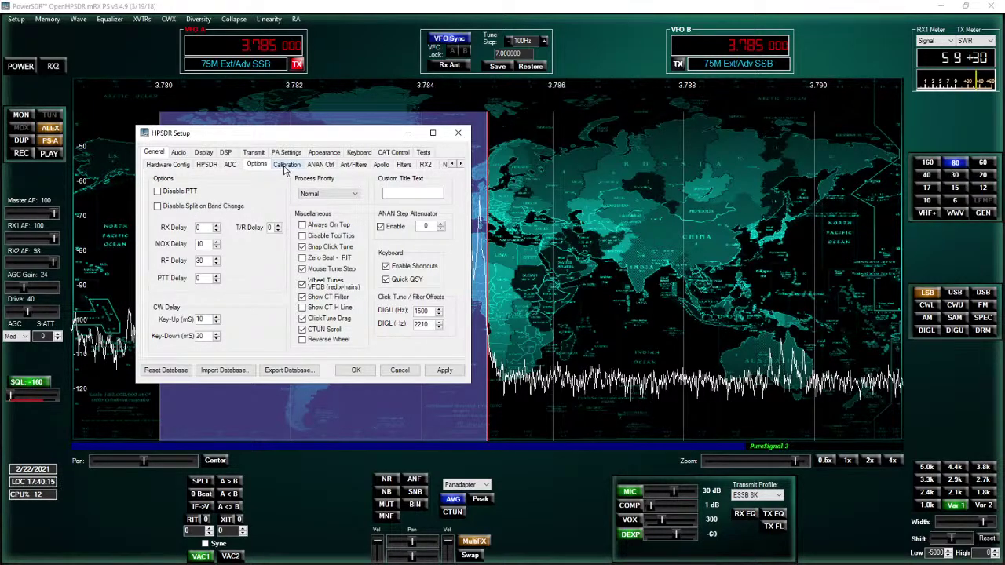
pyautogui.click(317, 165)
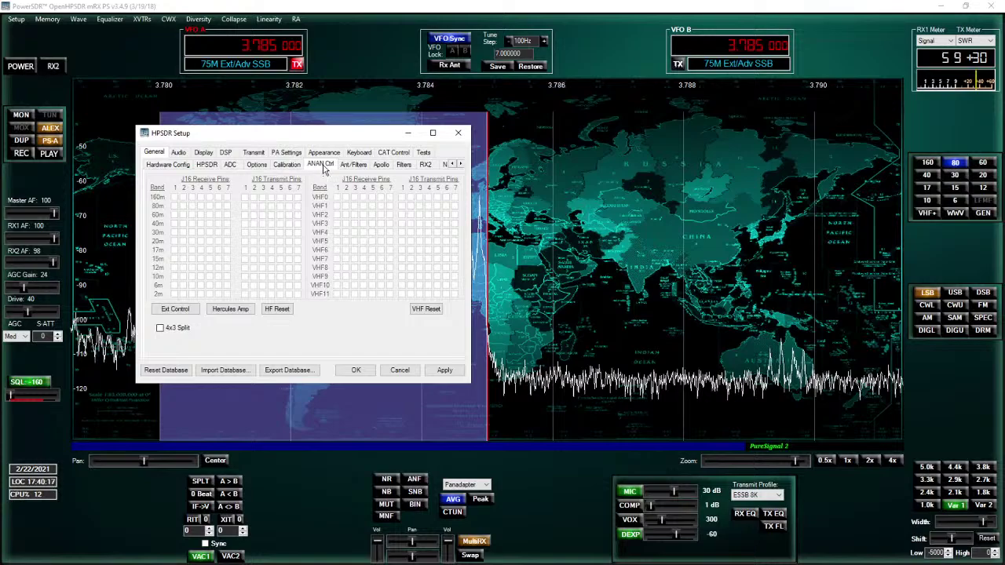
pyautogui.click(353, 166)
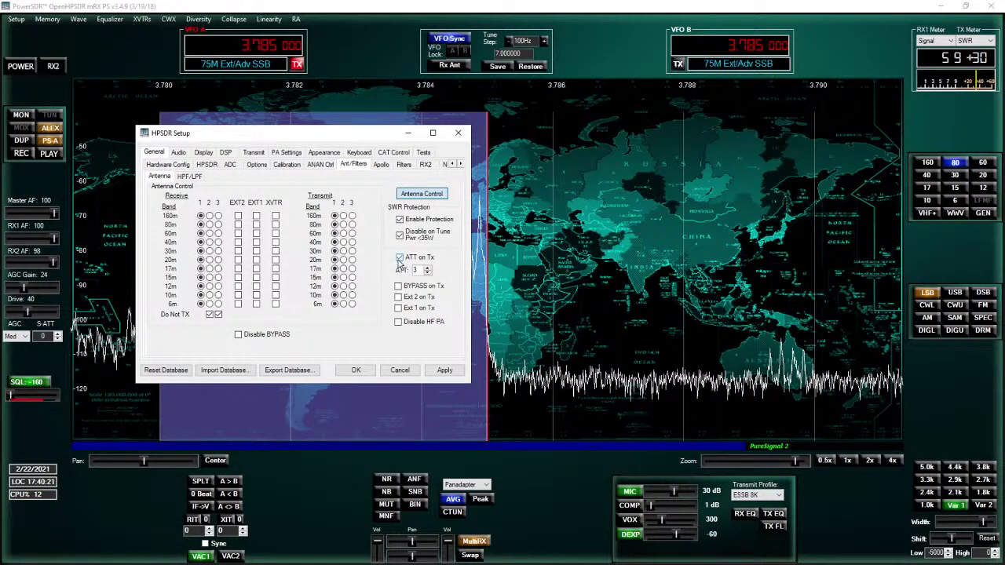
# Review the general Apollo, receiver filter and RX2 settings, and return to the hardware configuration.
pyautogui.click(380, 167)
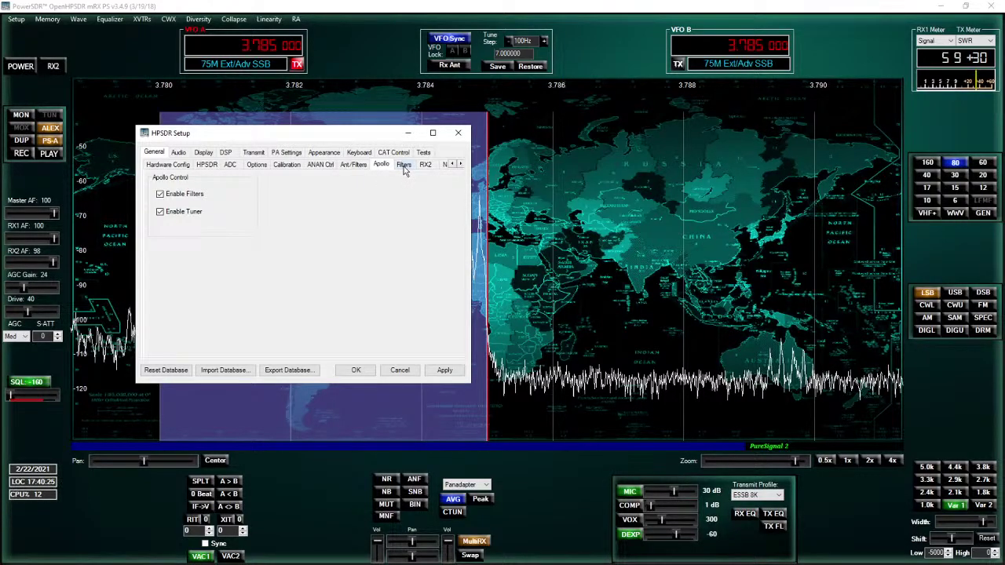
pyautogui.click(403, 166)
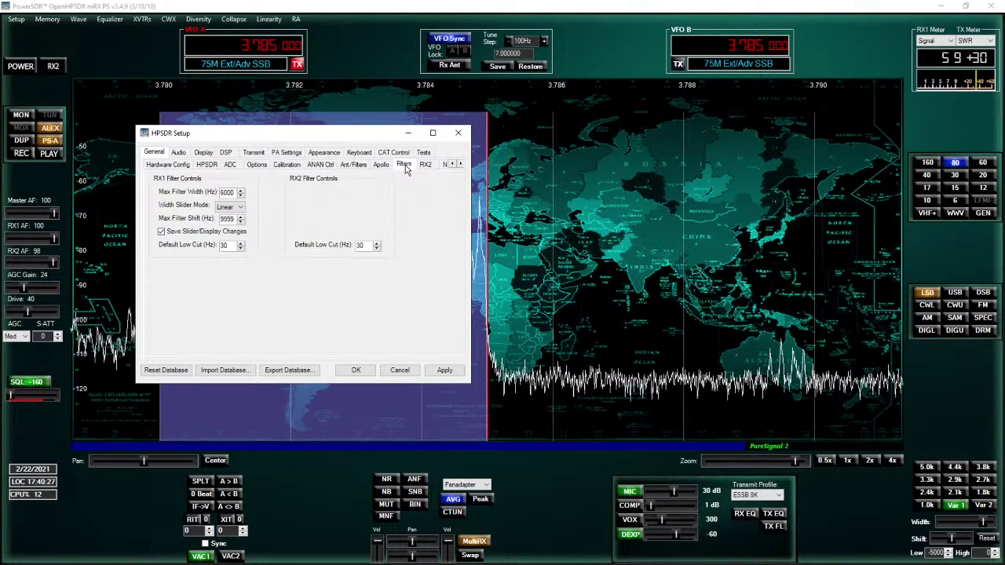
pyautogui.click(459, 168)
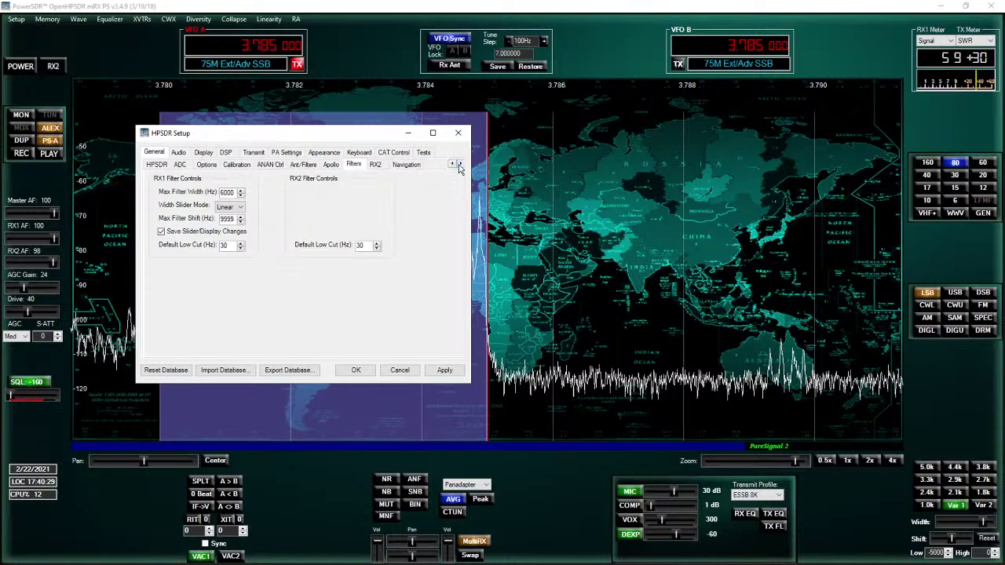
pyautogui.click(376, 167)
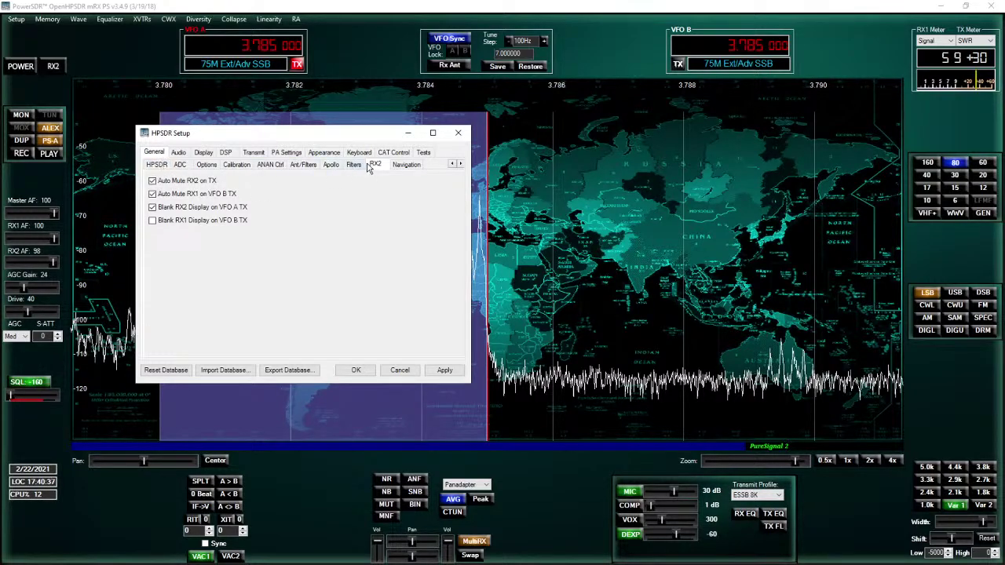
pyautogui.click(452, 164)
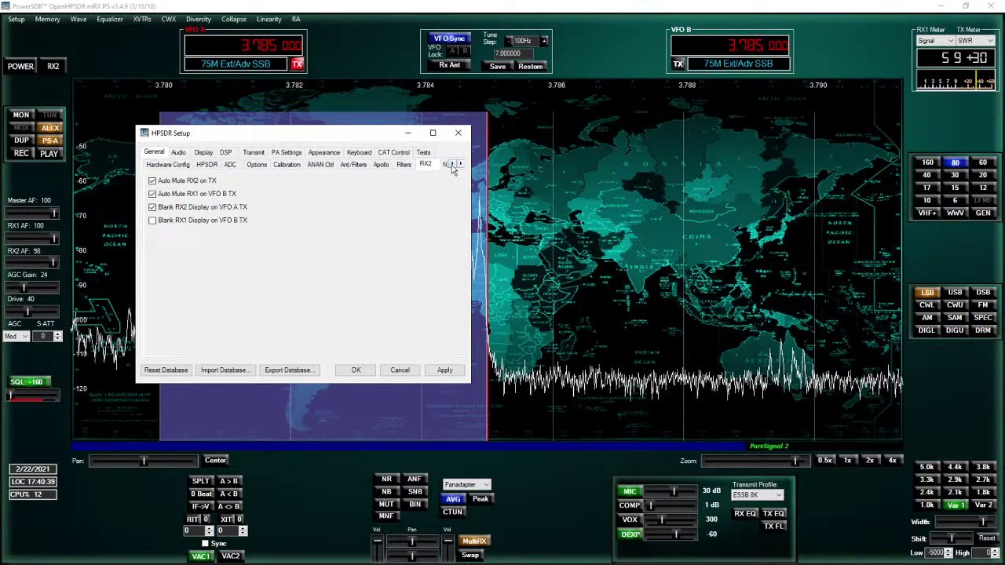
pyautogui.click(168, 165)
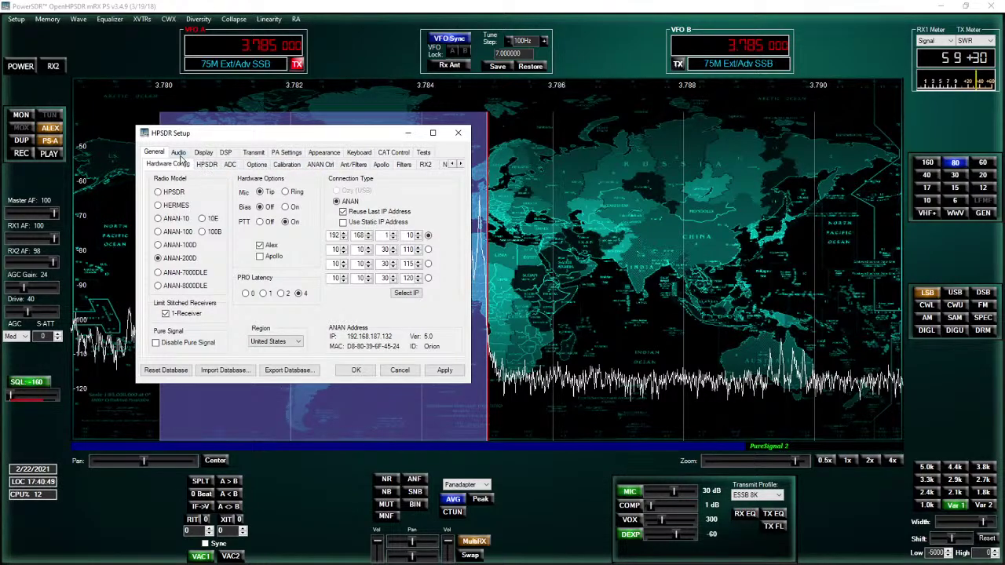
# Revisit the VAC 2 audio settings and check the RX 2 and TX display settings.
pyautogui.click(179, 153)
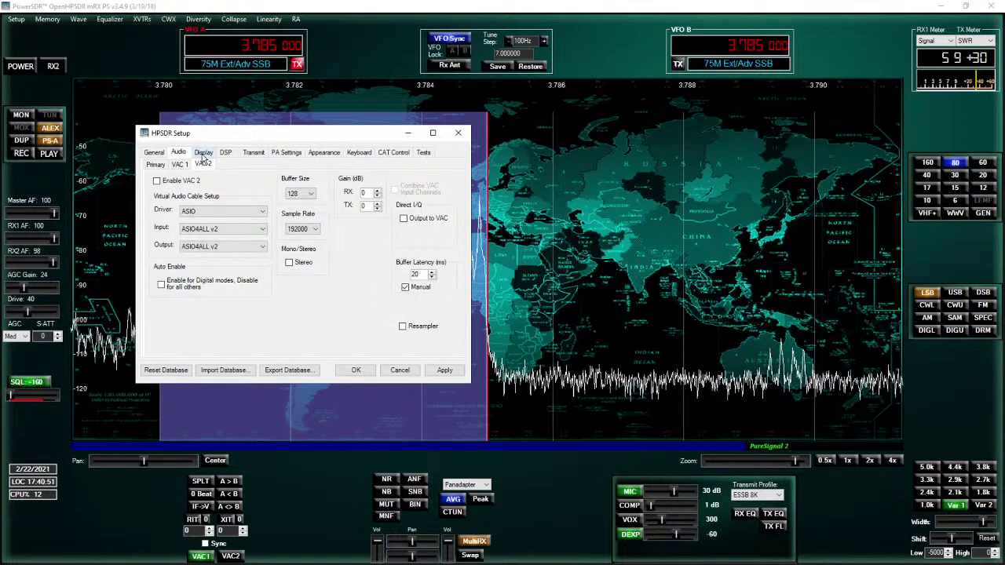
pyautogui.click(204, 153)
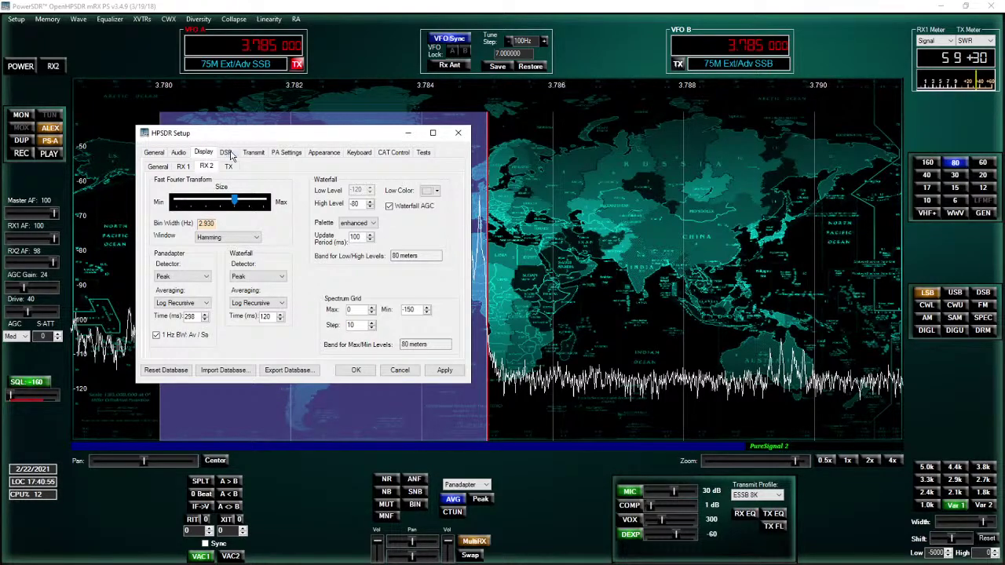
pyautogui.click(229, 167)
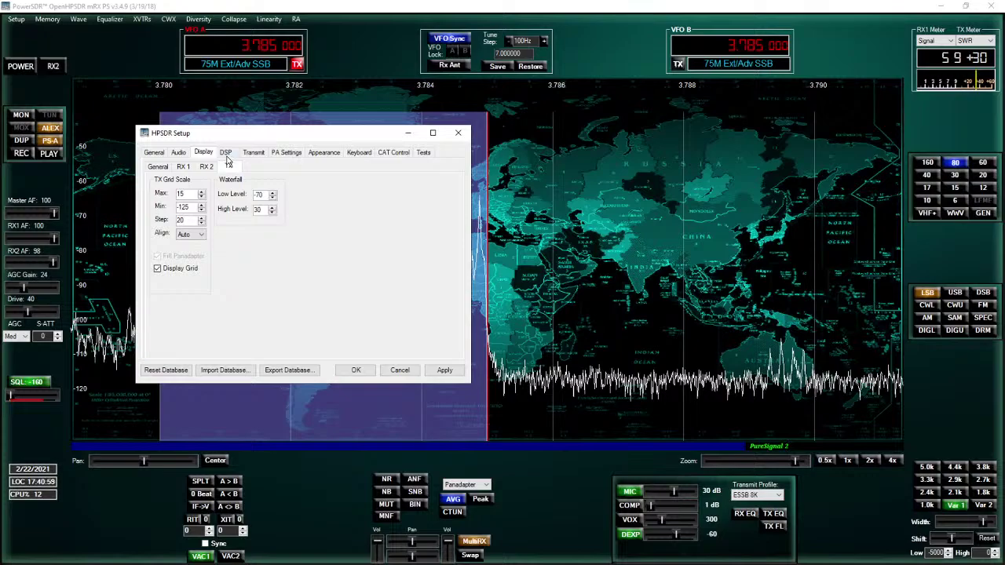
# Review the DSP buffer and filter options along with the AGC/ALC, audio filter and EER settings.
pyautogui.click(231, 156)
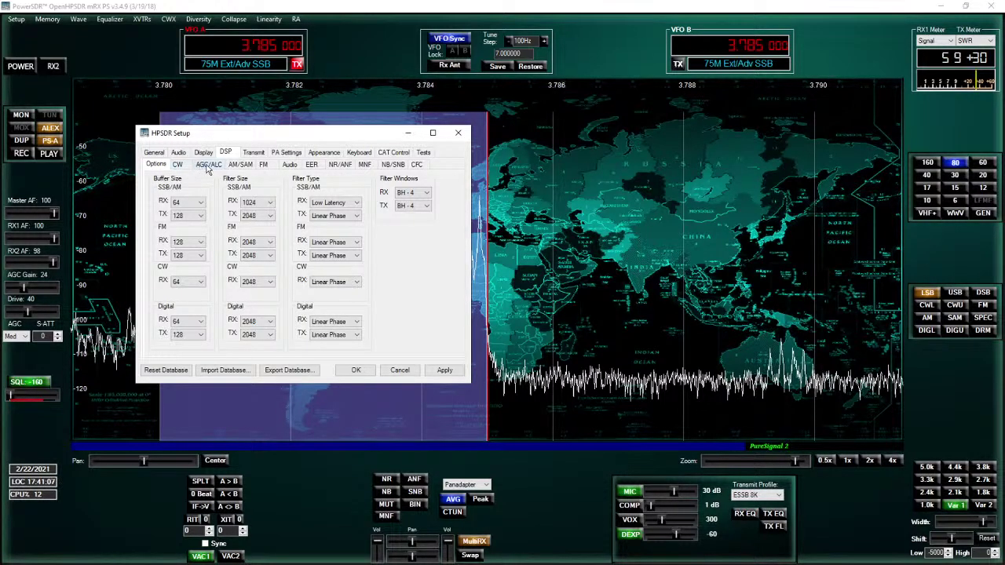
pyautogui.click(209, 165)
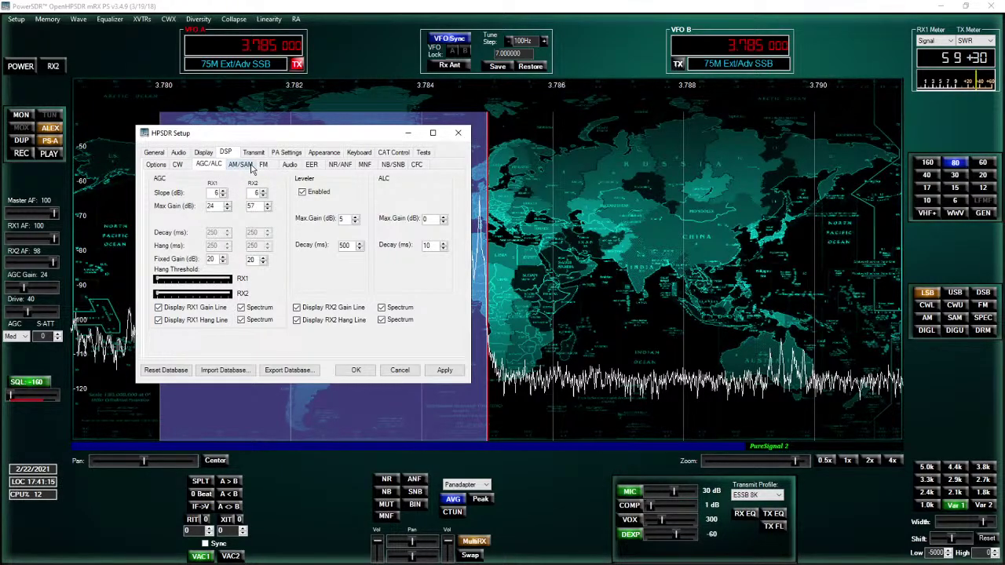
pyautogui.click(291, 165)
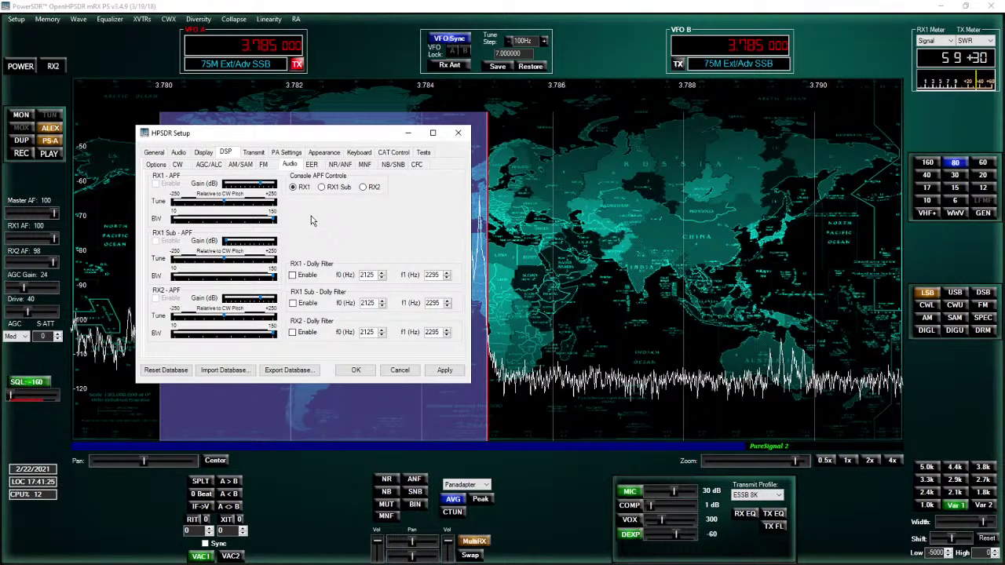
pyautogui.click(312, 164)
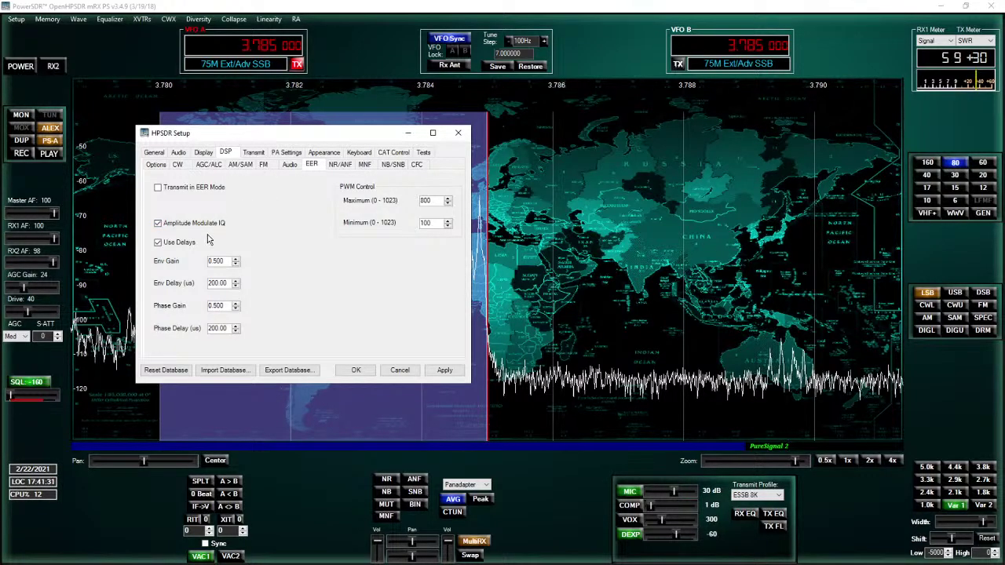
# Examine the DSP noise reduction, multi-notch filter, noise blanker and CFC settings.
pyautogui.click(336, 166)
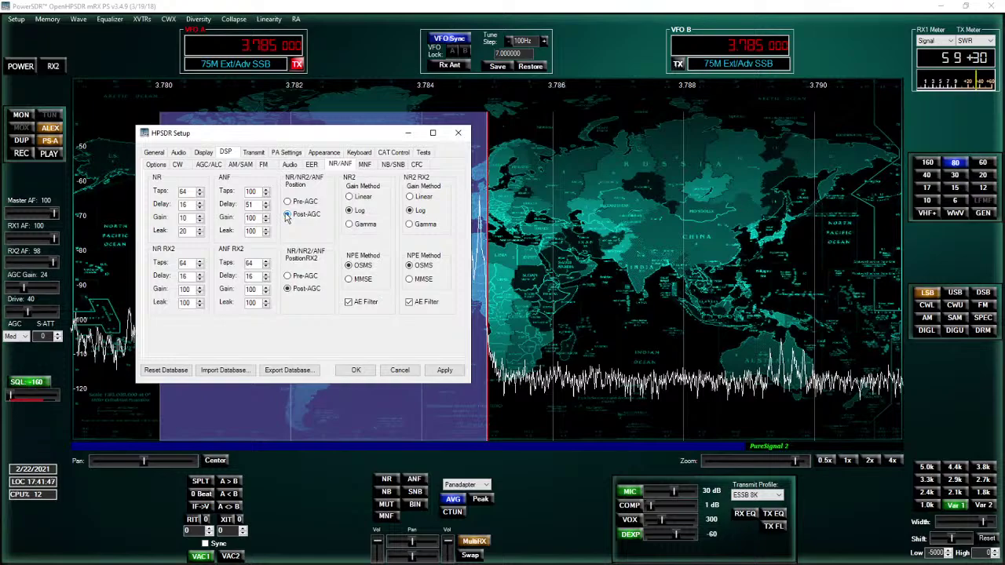
pyautogui.click(365, 165)
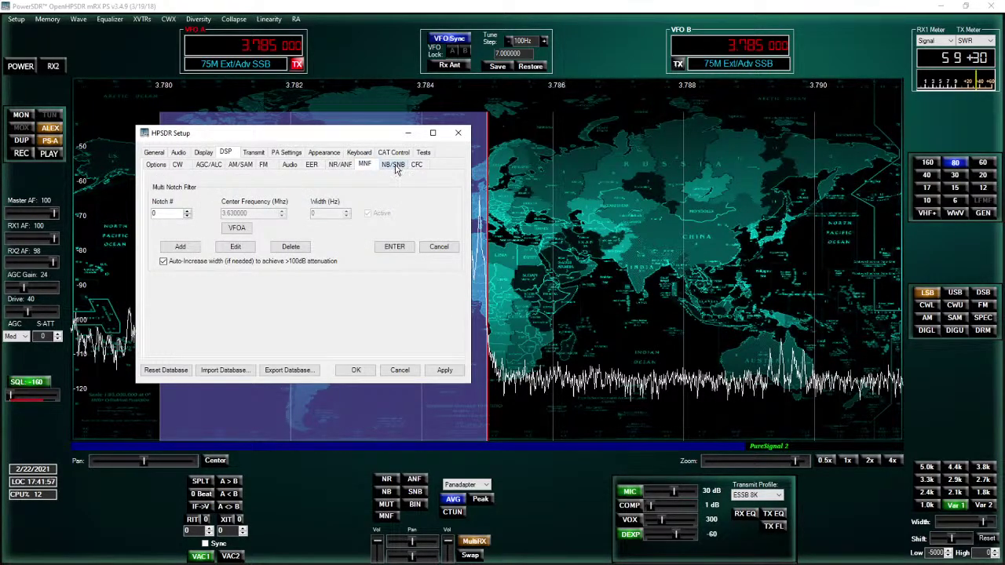
pyautogui.click(395, 168)
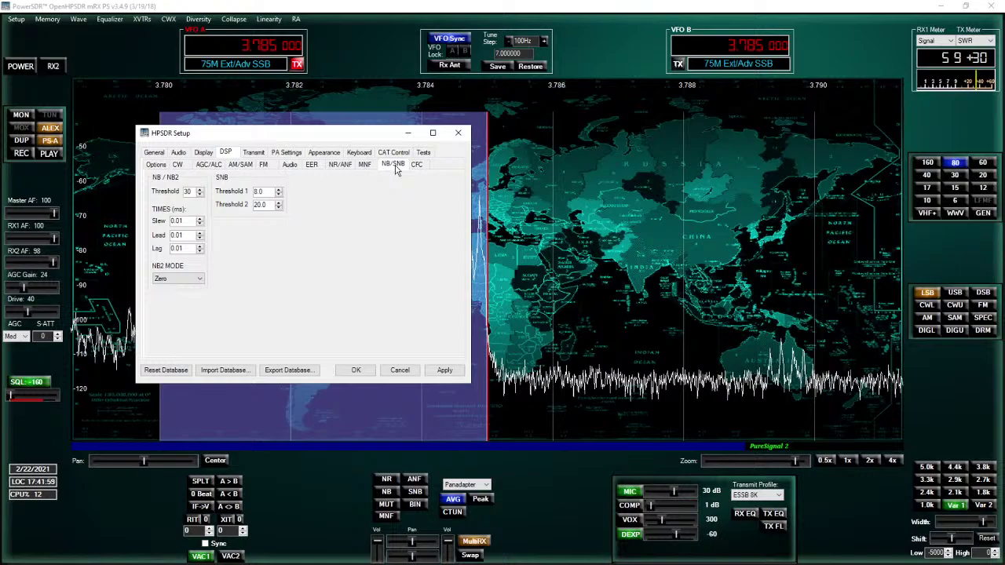
pyautogui.click(417, 167)
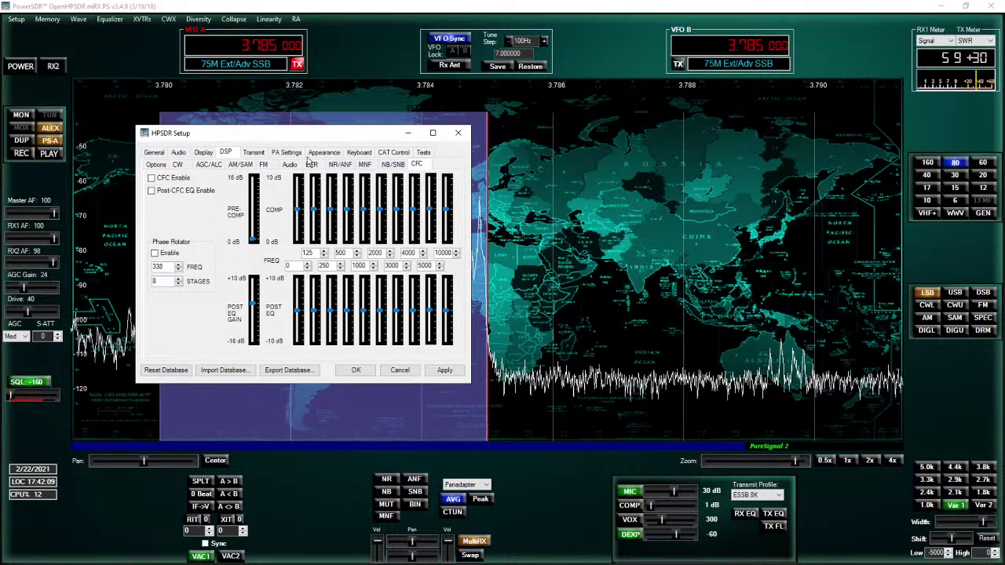
# Look through the setup's transmit, PA, appearance, keyboard, CAT control and test settings.
pyautogui.click(252, 153)
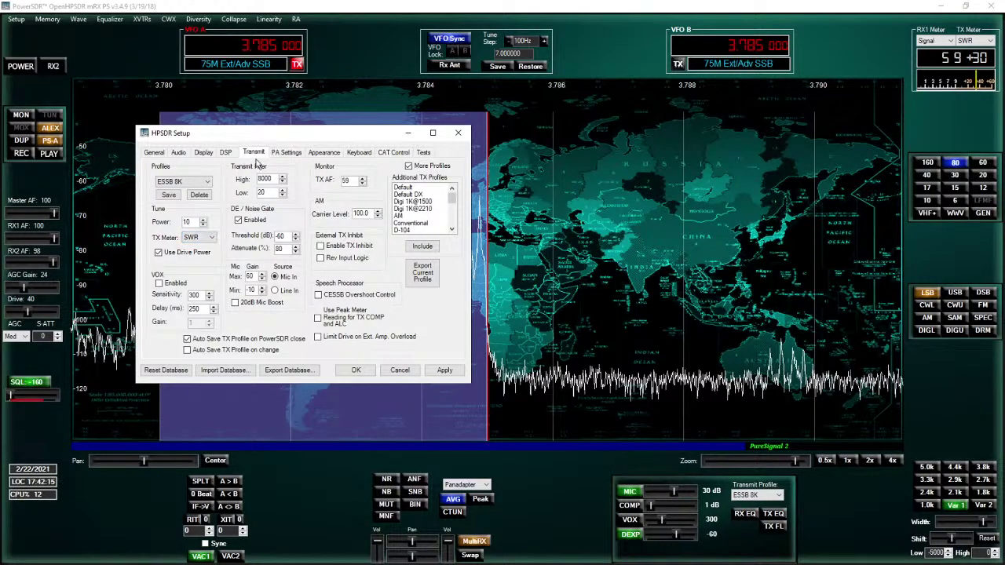
pyautogui.click(289, 153)
pyautogui.click(320, 154)
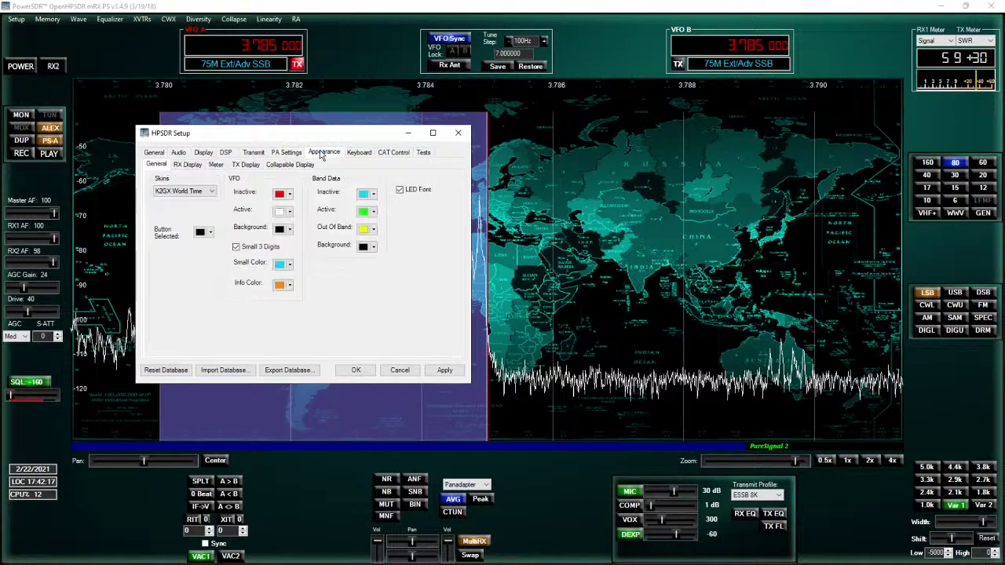
pyautogui.click(358, 153)
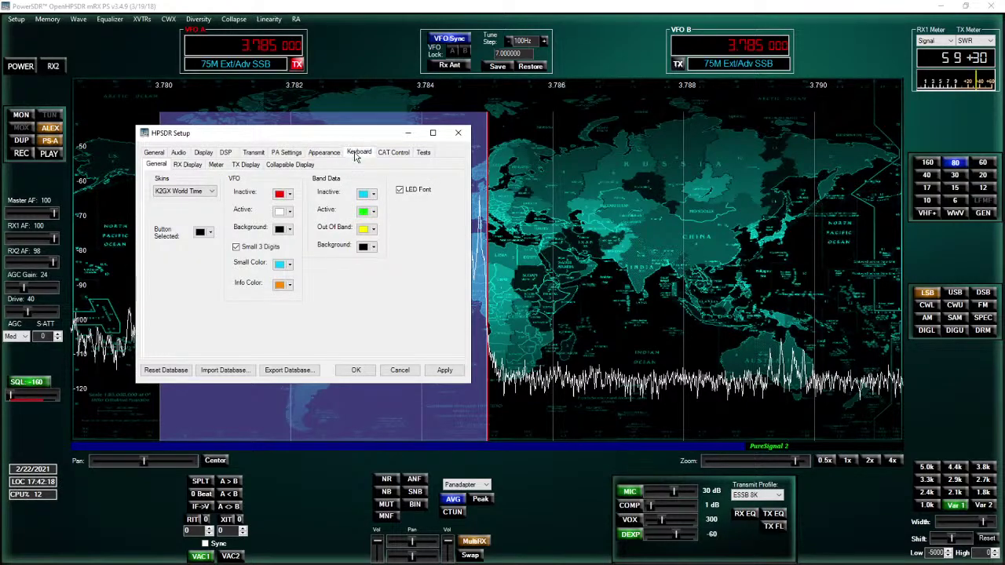
pyautogui.click(401, 154)
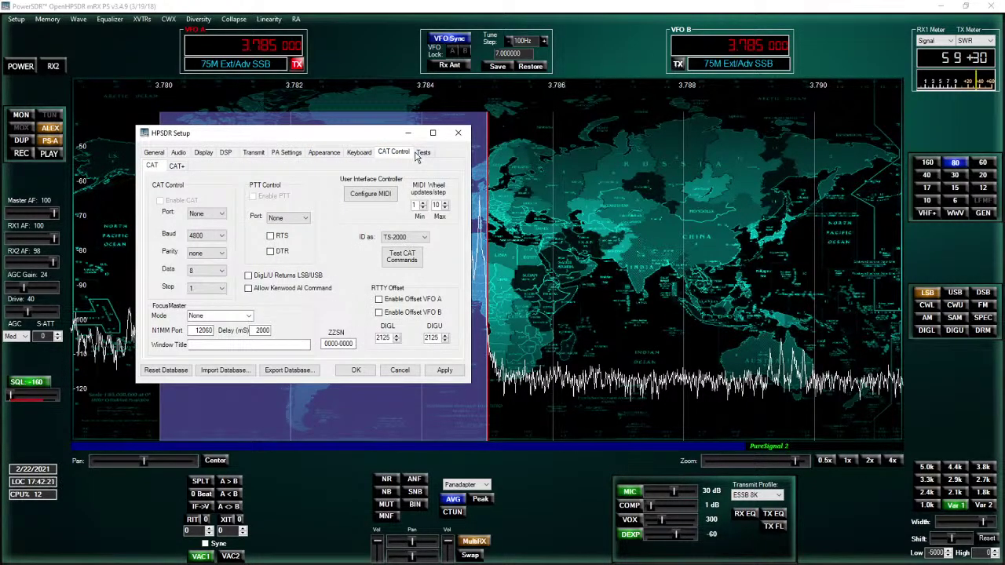
pyautogui.click(423, 153)
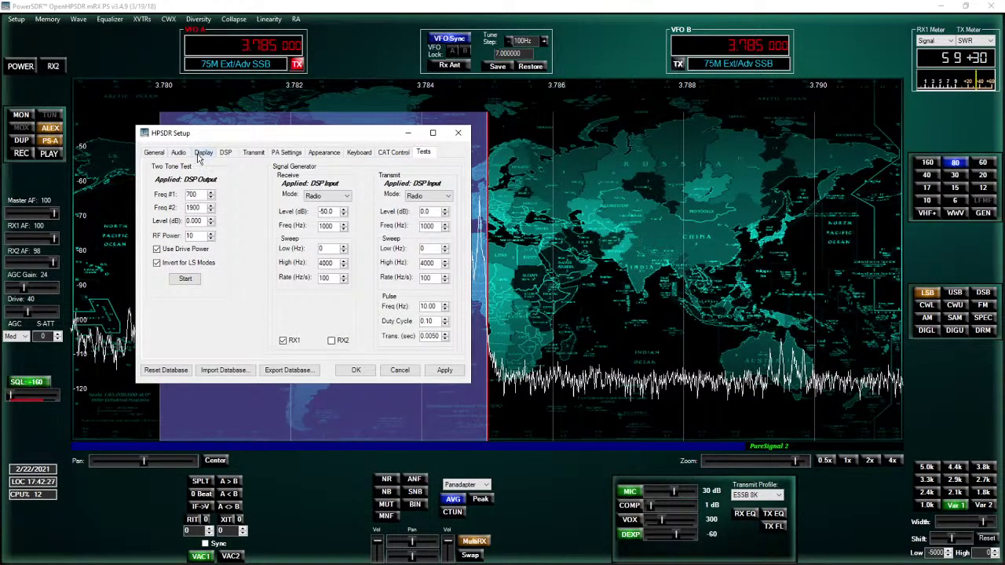
# Revisit the transmit, DSP, display and audio settings, and close the setup window.
pyautogui.click(253, 155)
pyautogui.click(229, 156)
pyautogui.click(204, 156)
pyautogui.click(174, 154)
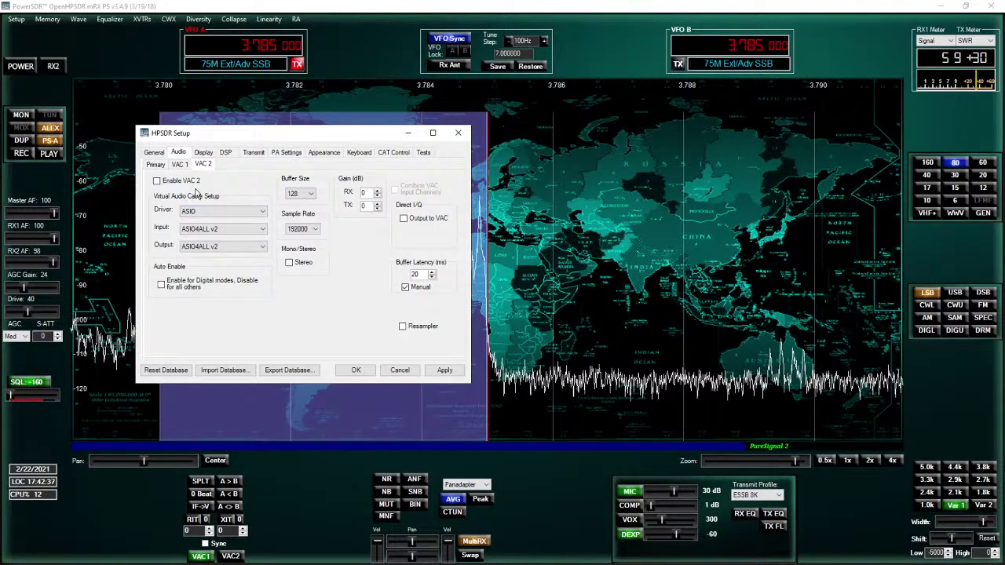
pyautogui.click(456, 135)
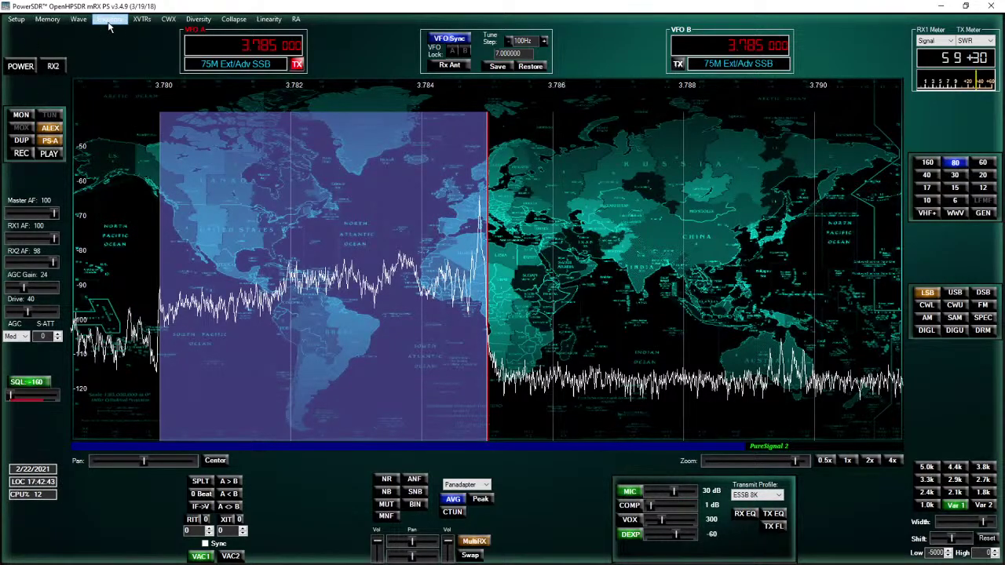
# Look at the CWX, PureSignal linearity and RA tools, and return the radio to LSB mode.
pyautogui.click(174, 24)
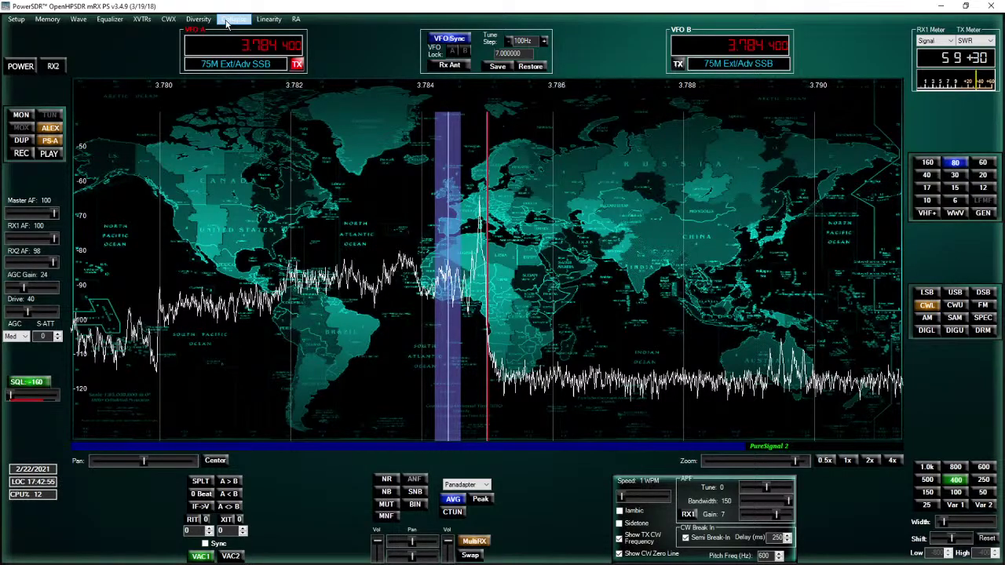
pyautogui.click(278, 24)
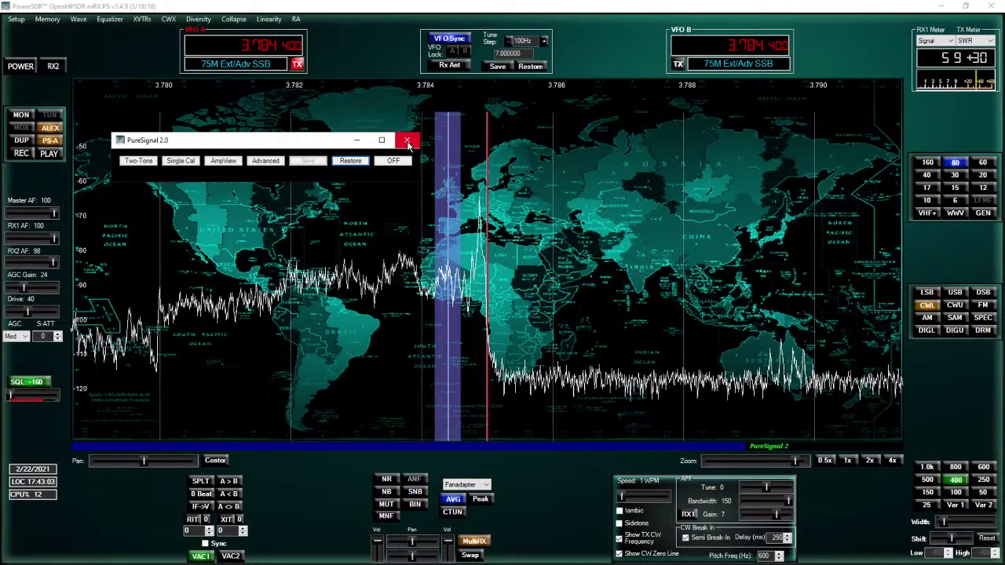
pyautogui.click(408, 141)
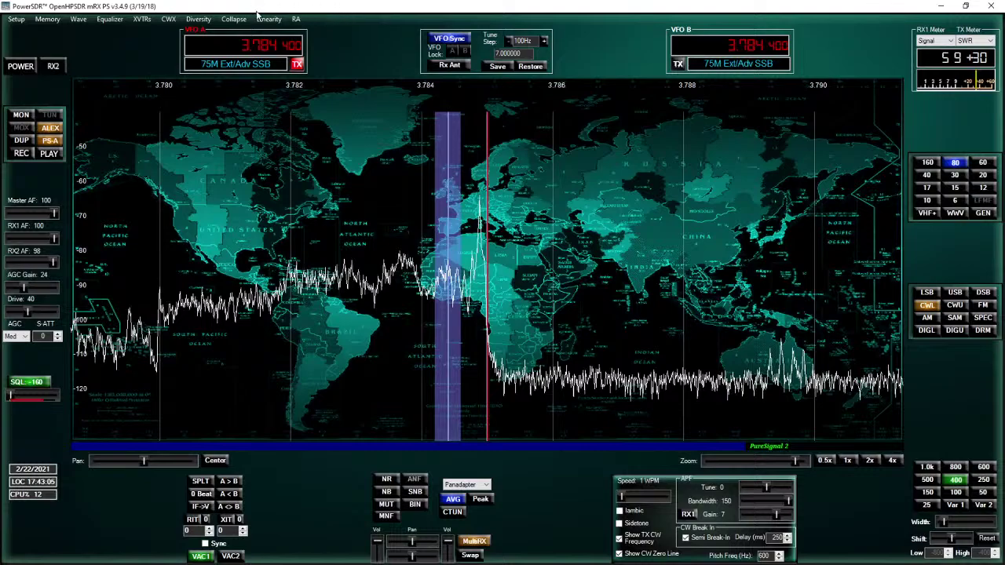
pyautogui.click(296, 20)
pyautogui.click(926, 292)
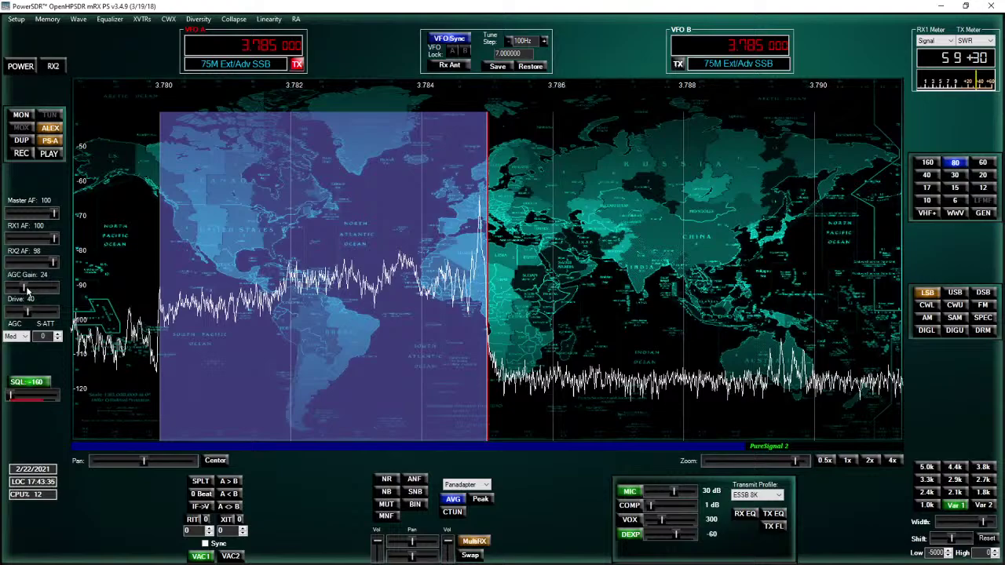
# Lower the AGC gain to -20 and the transmit drive to 0.
pyautogui.moveTo(24, 288); pyautogui.dragTo(10, 288)
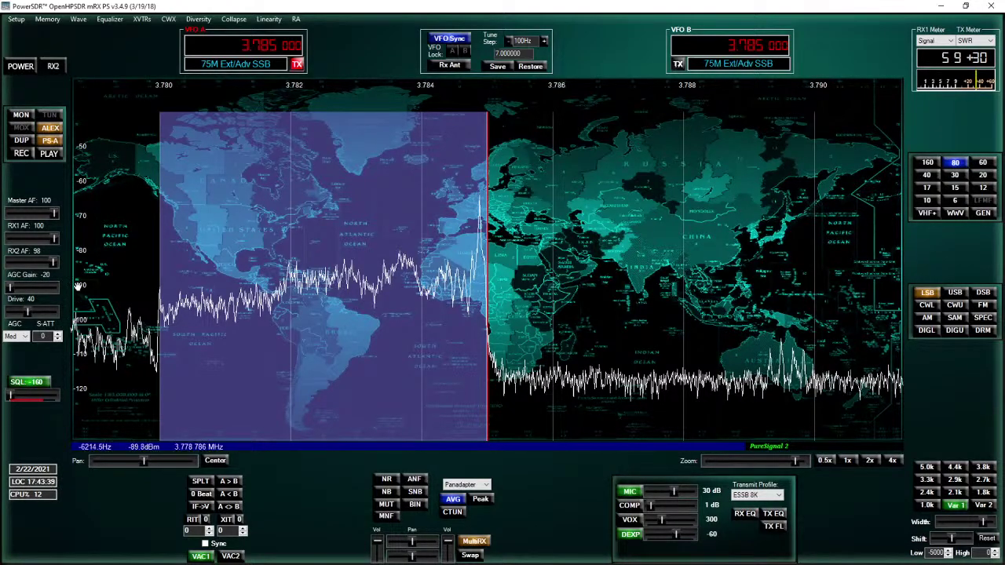
pyautogui.moveTo(28, 312); pyautogui.dragTo(10, 312)
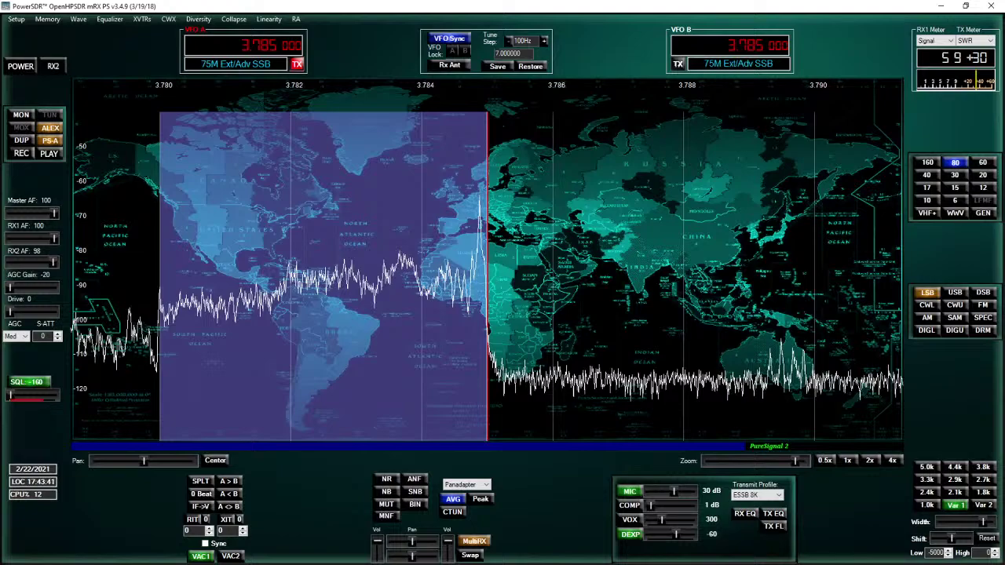
# Start the radio and turn off the MultiRX sub-receiver.
pyautogui.click(22, 67)
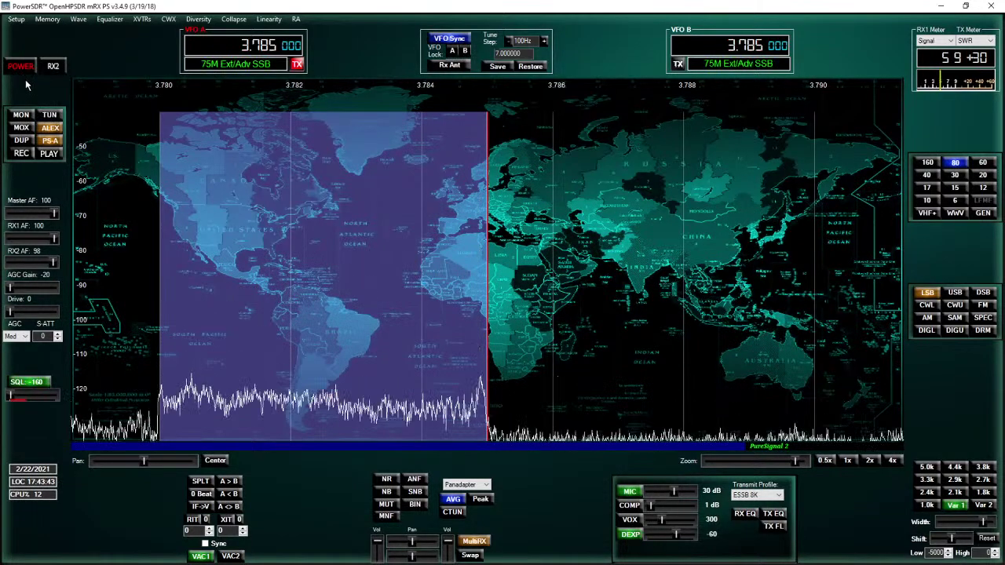
pyautogui.click(492, 543)
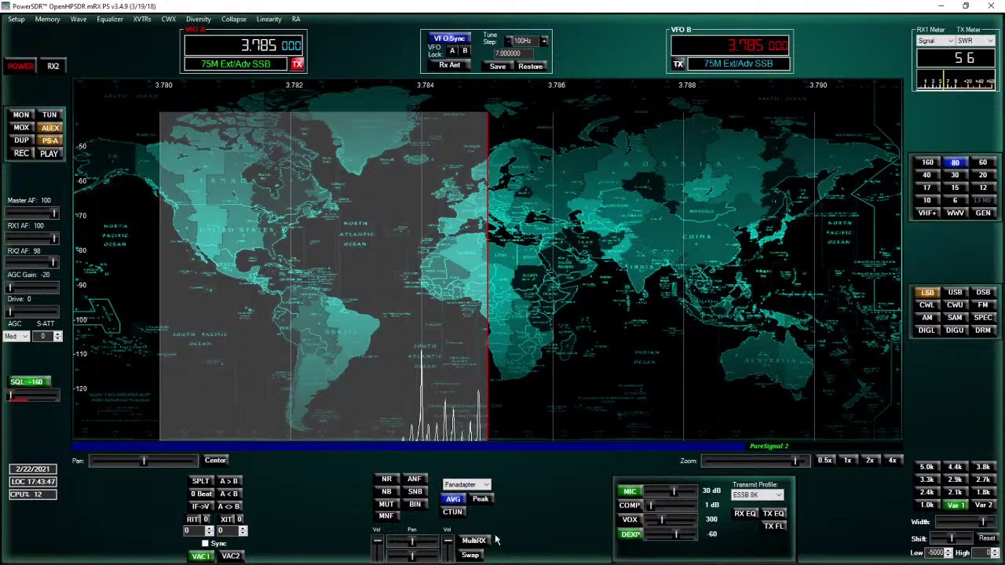
# Set the TX meter to Mic, view the RX1 meter options, and key the transmitter to check the microphone level.
pyautogui.click(199, 19)
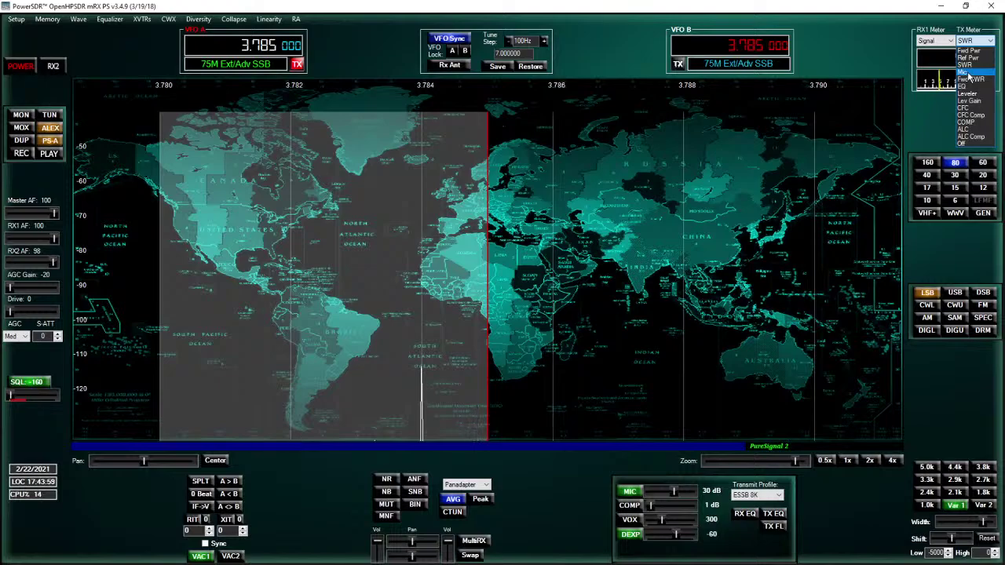
pyautogui.click(968, 72)
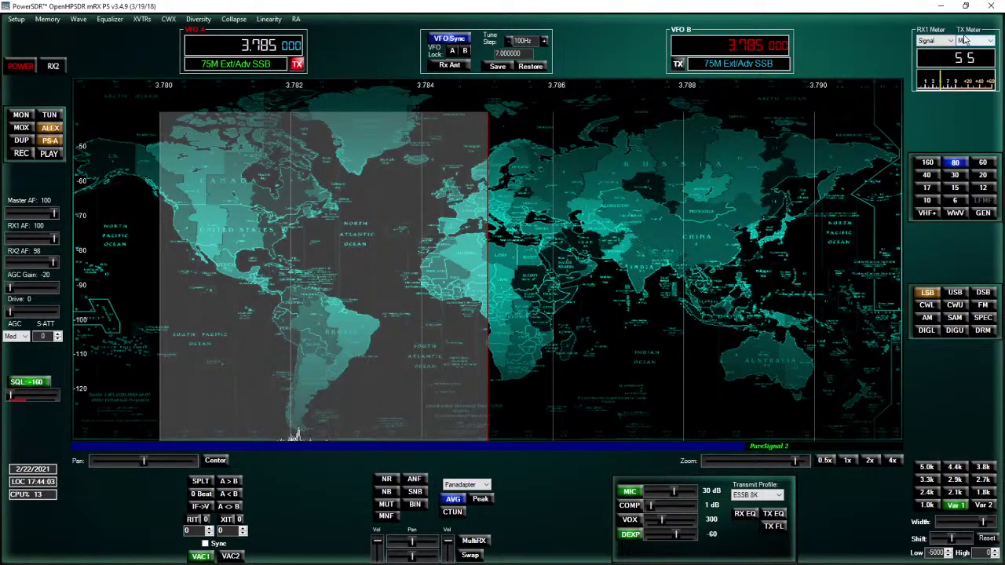
pyautogui.click(949, 41)
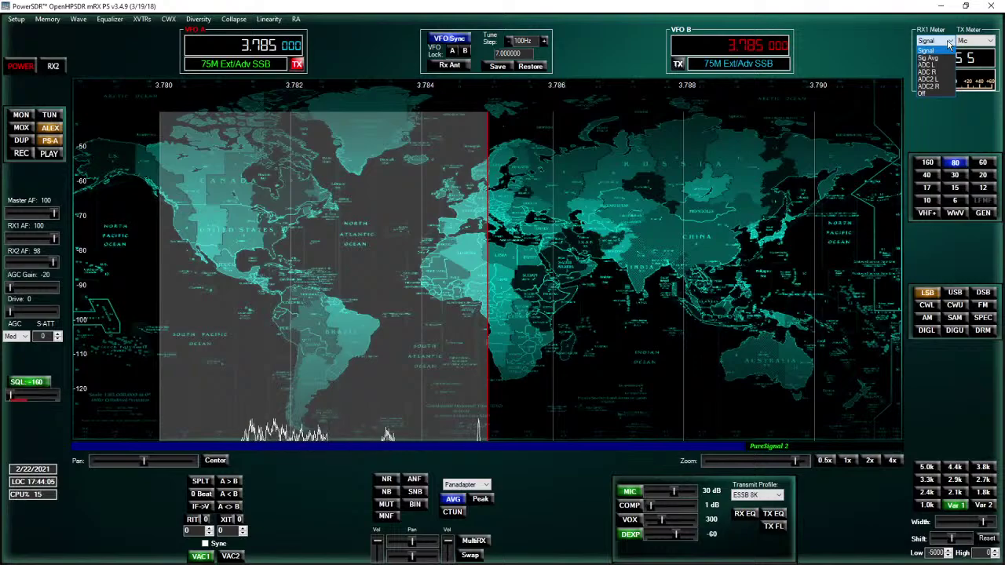
pyautogui.click(878, 45)
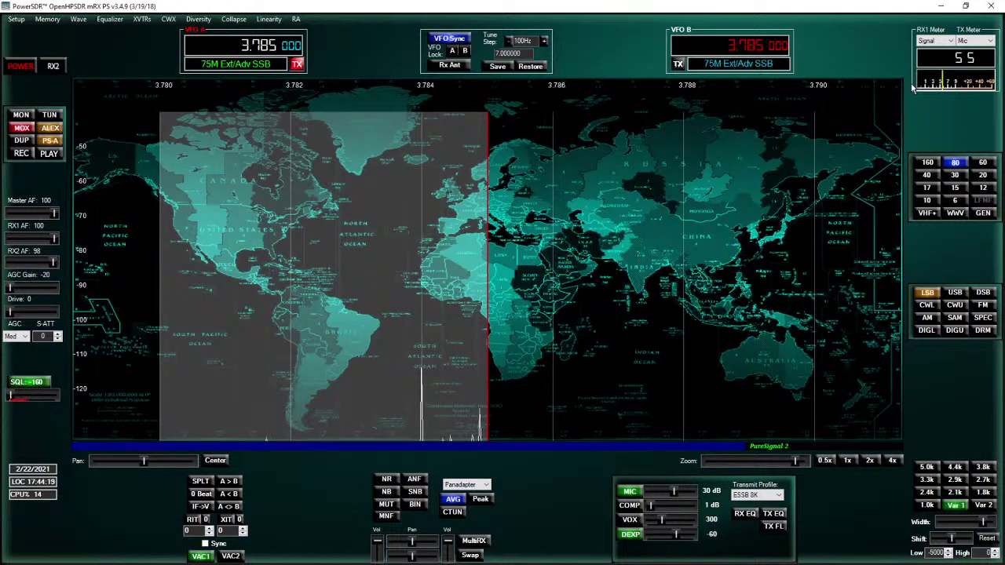
pyautogui.press('space')
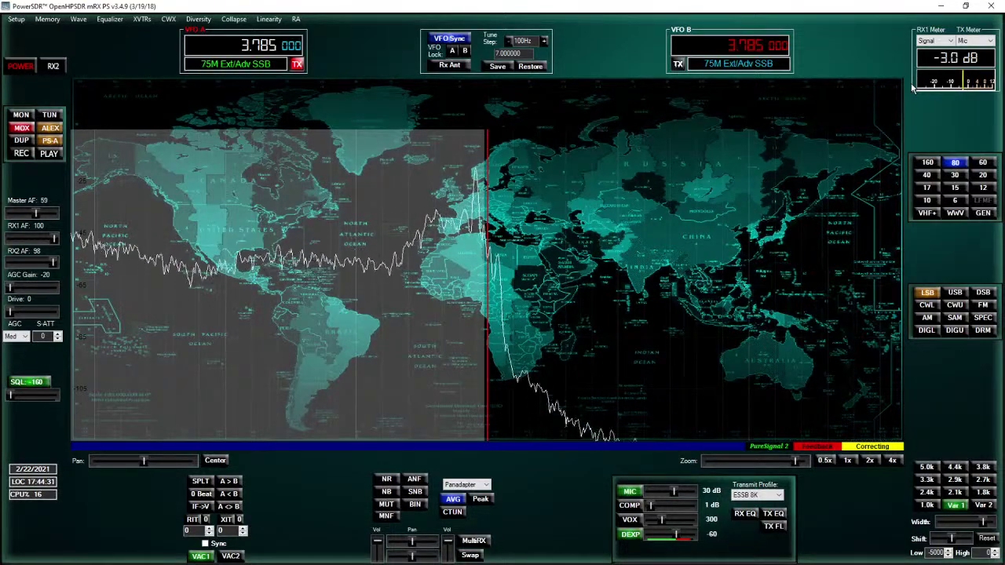
# Load the ESSB 4K transmit profile, widen the displayed spectrum span, and lower the transmit drive to 5.
pyautogui.click(777, 495)
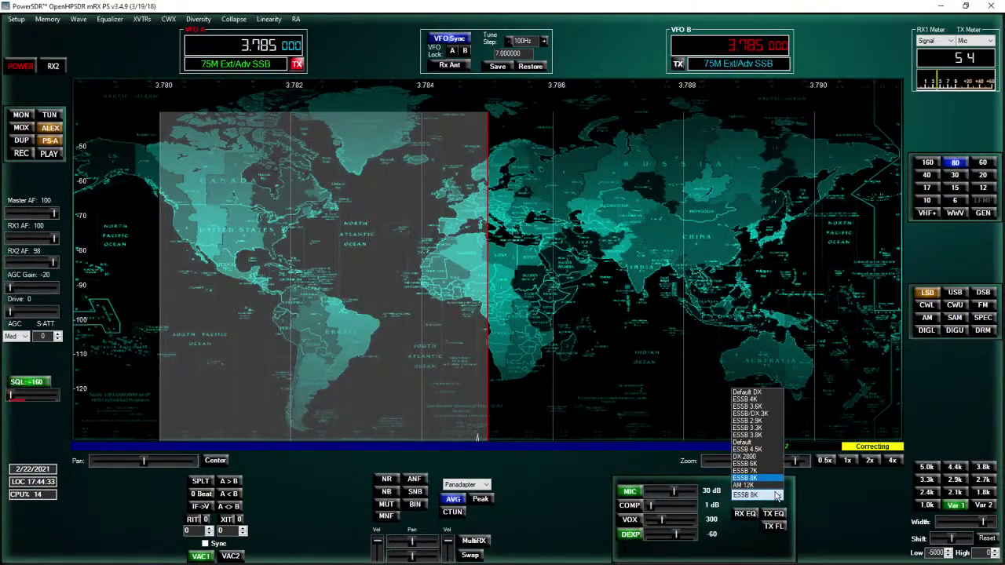
pyautogui.click(746, 400)
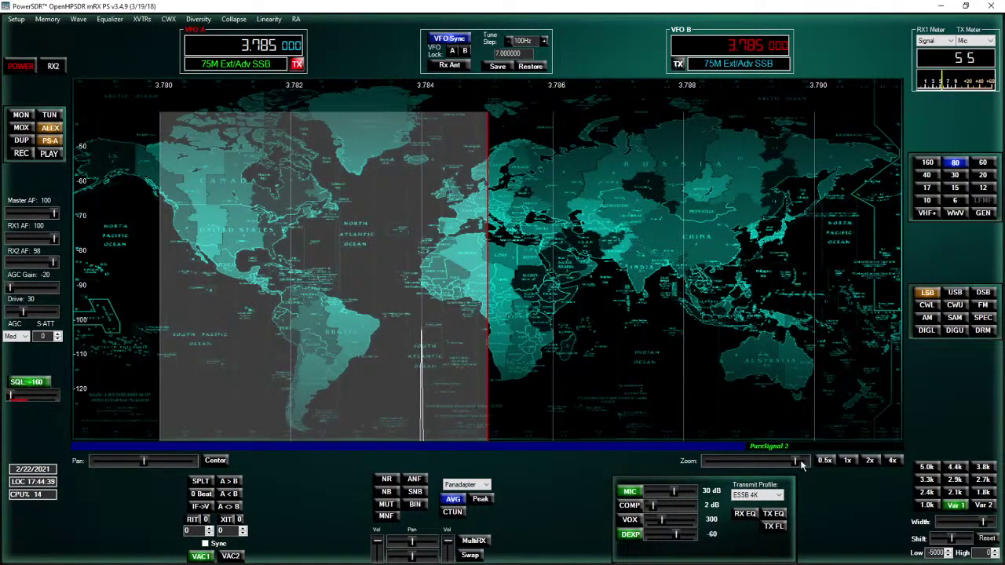
pyautogui.moveTo(801, 465); pyautogui.dragTo(761, 464)
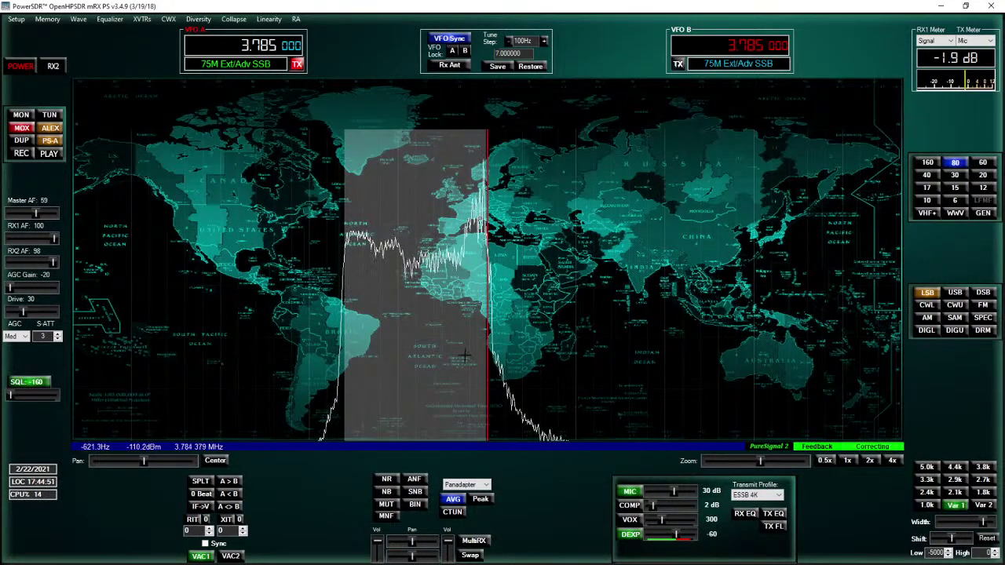
pyautogui.moveTo(762, 464); pyautogui.dragTo(766, 463)
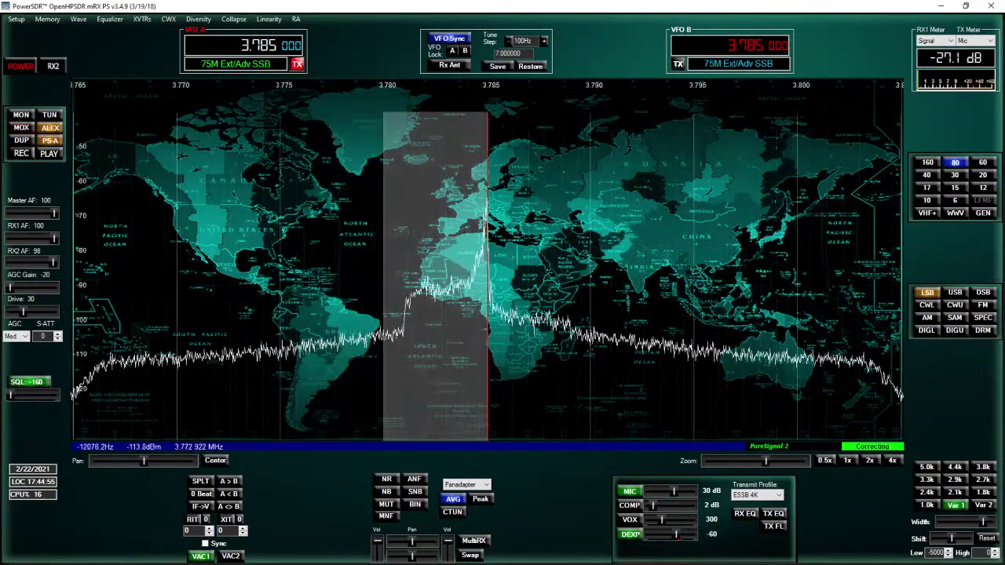
pyautogui.moveTo(23, 311); pyautogui.dragTo(15, 317)
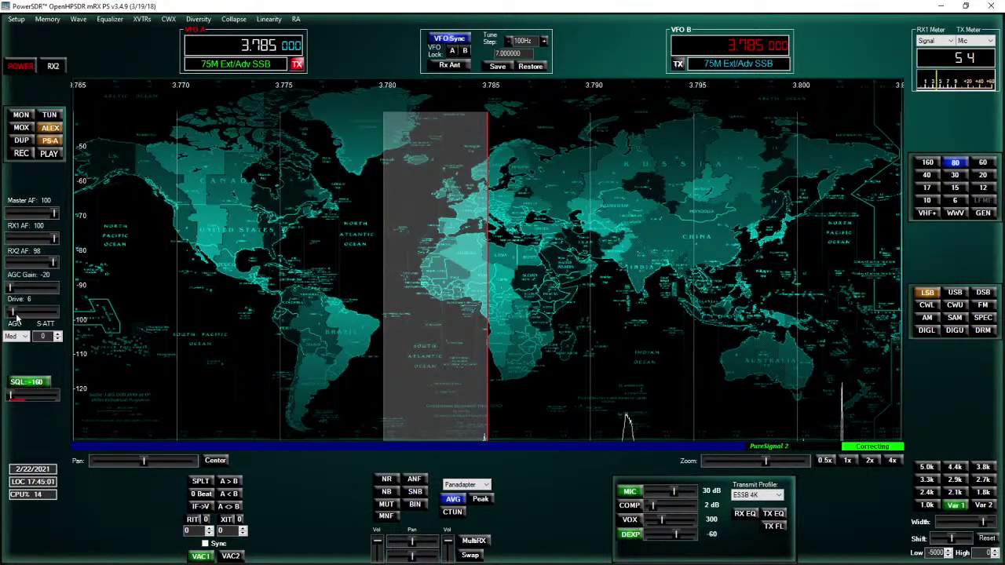
# Check the Mic level while transmitting, and switch the TX meter to Leveler to check that reading as well.
pyautogui.press('space')
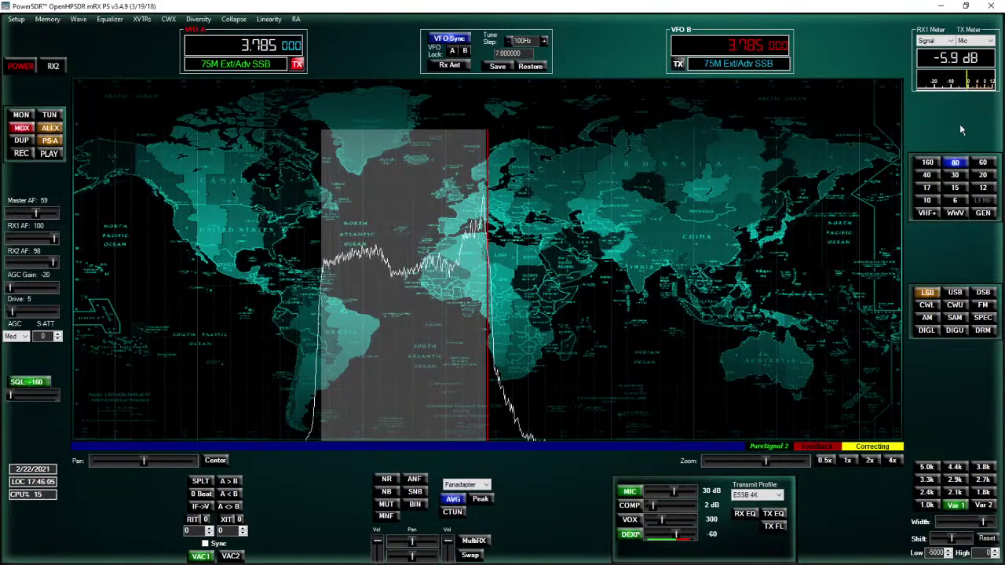
pyautogui.click(992, 41)
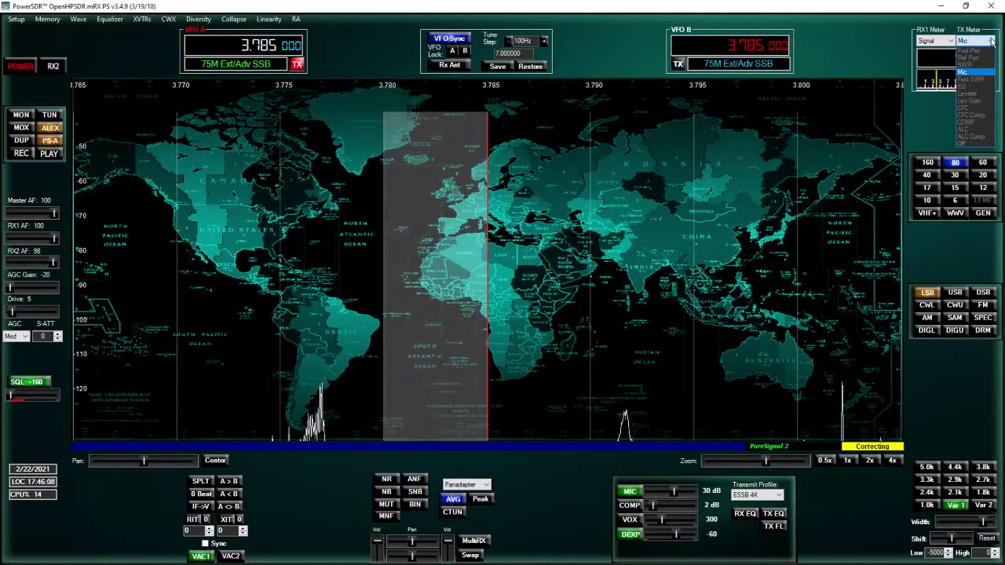
pyautogui.click(973, 95)
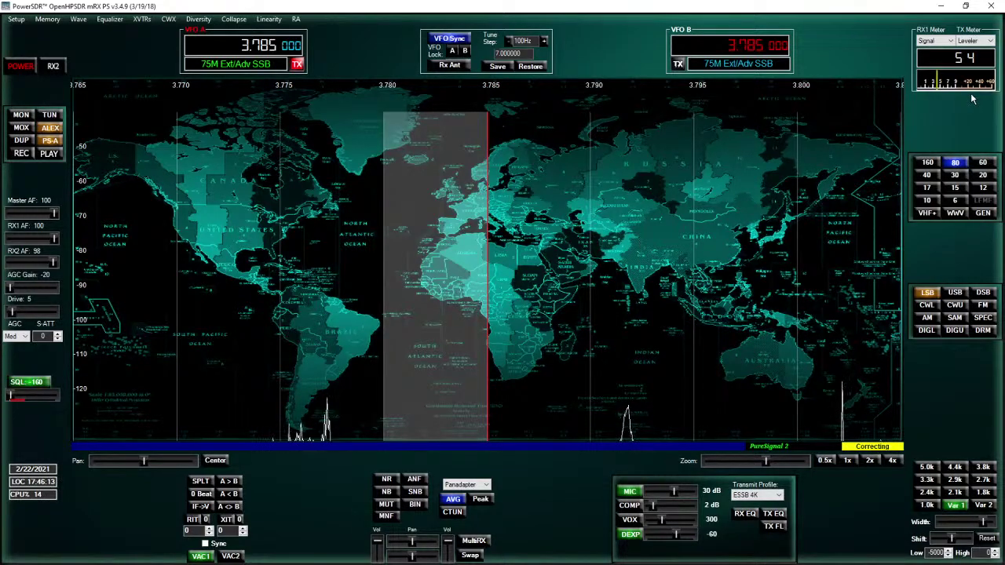
pyautogui.press('space')
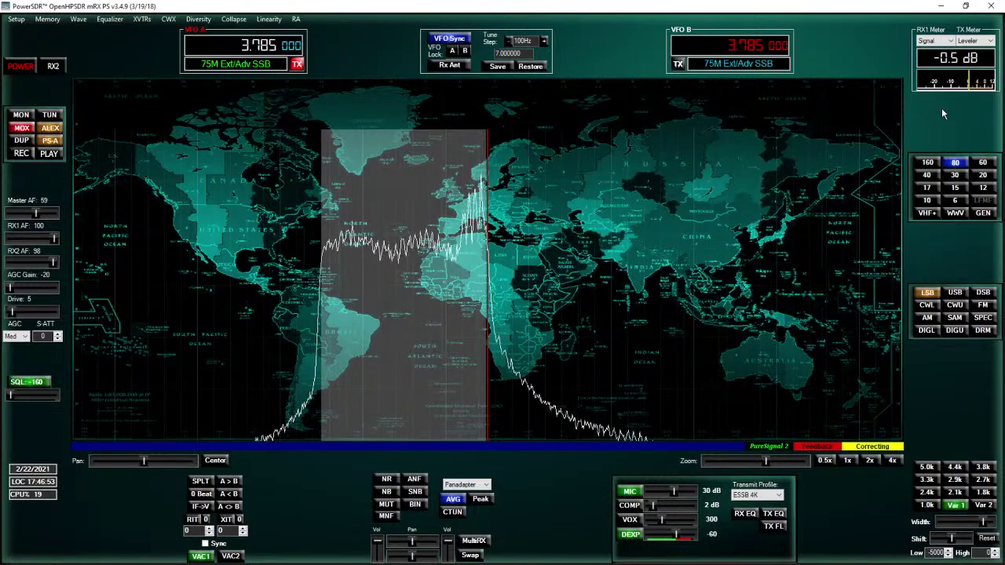
pyautogui.press('space')
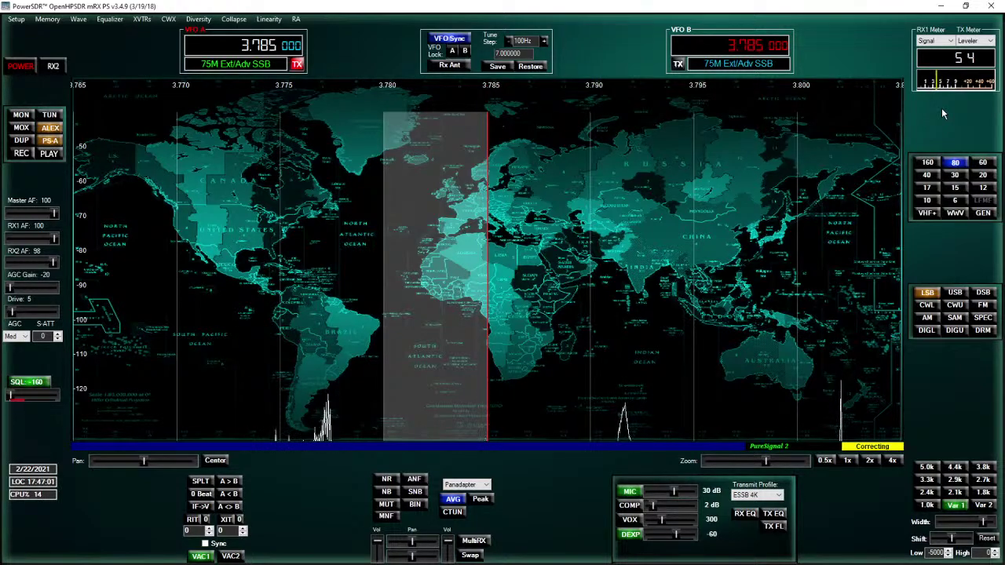
# Set the TX meter to ALC and key the transmitter to check the ALC level.
pyautogui.click(984, 45)
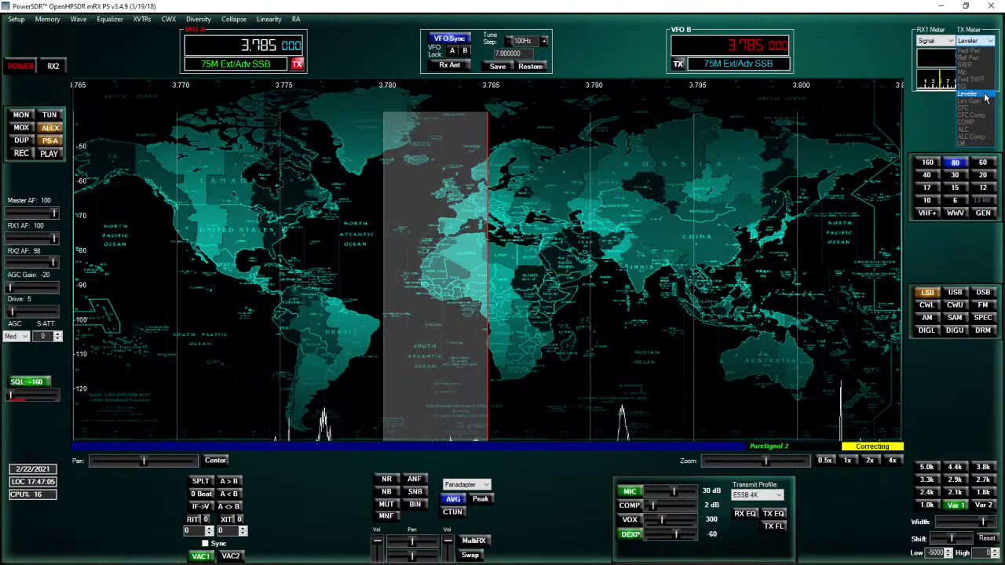
pyautogui.click(973, 136)
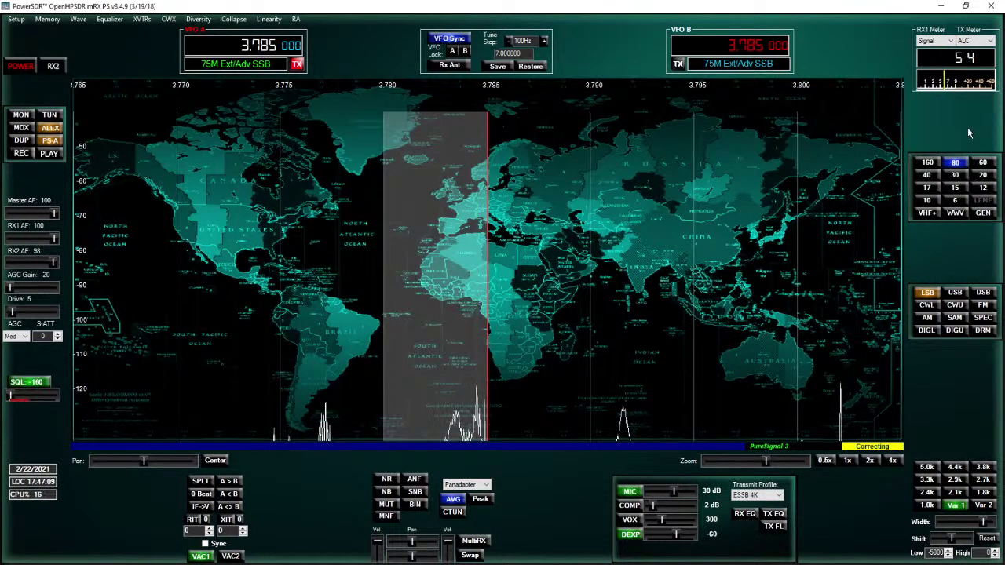
pyautogui.press('space')
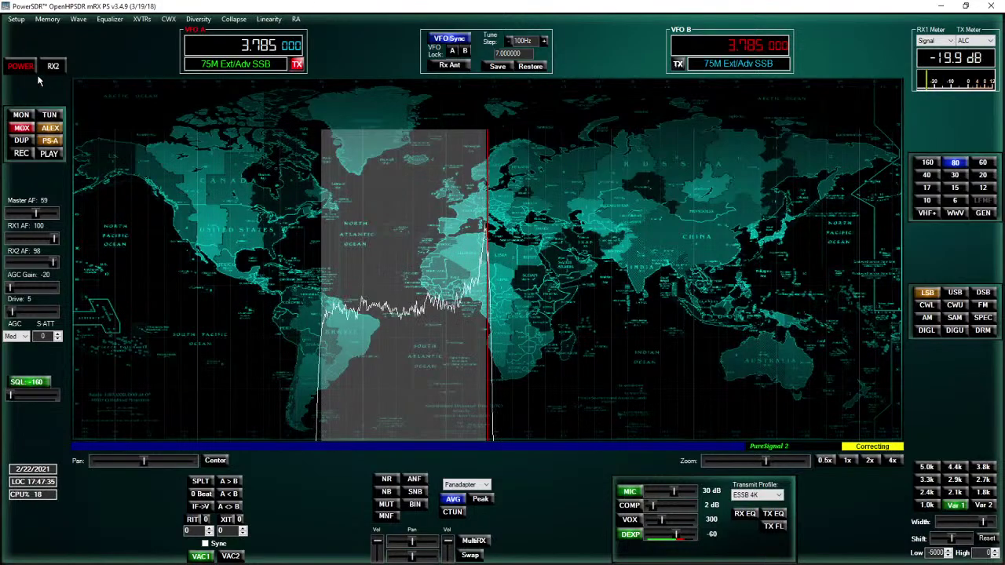
# Set the TX meter to SWR and power off the radio.
pyautogui.click(990, 39)
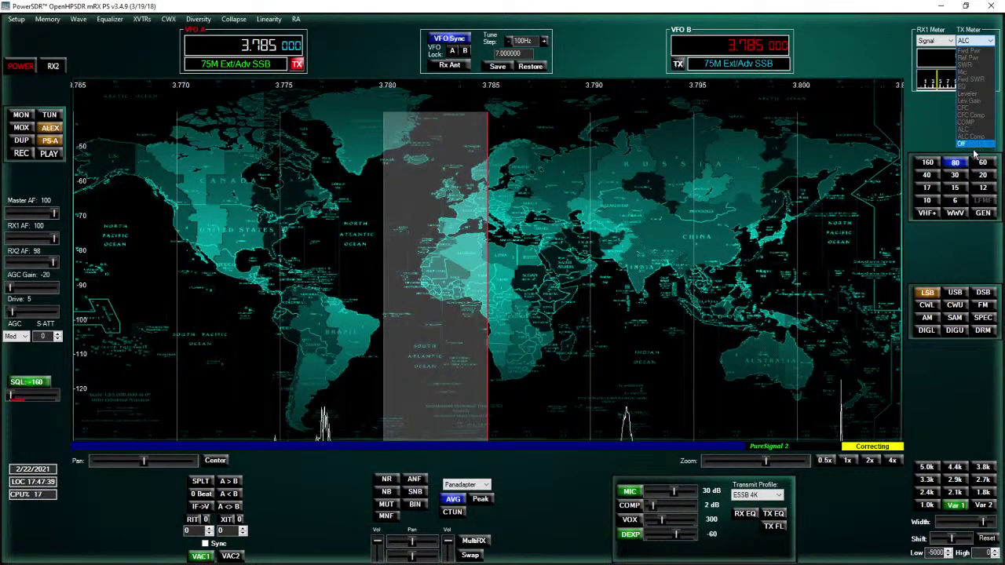
pyautogui.click(969, 66)
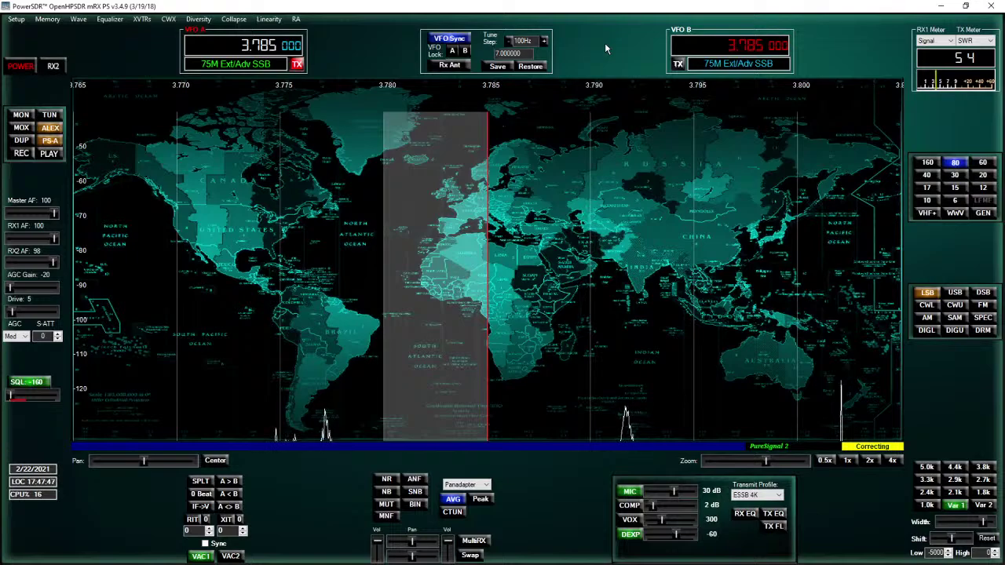
pyautogui.click(21, 66)
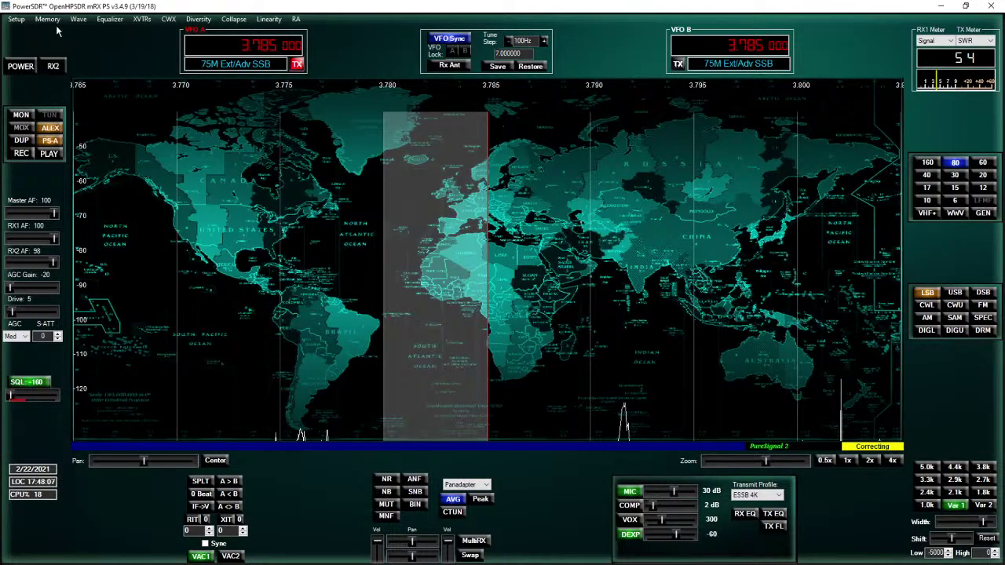
# Review the general hardware, VAC audio, display, DSP and transmit settings in the setup window, and close it.
pyautogui.click(22, 23)
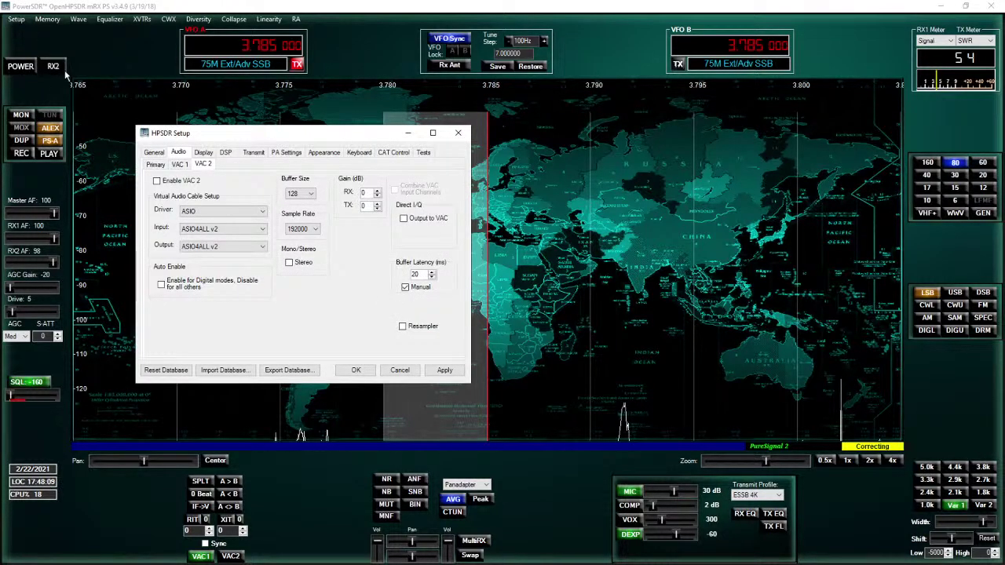
pyautogui.click(154, 152)
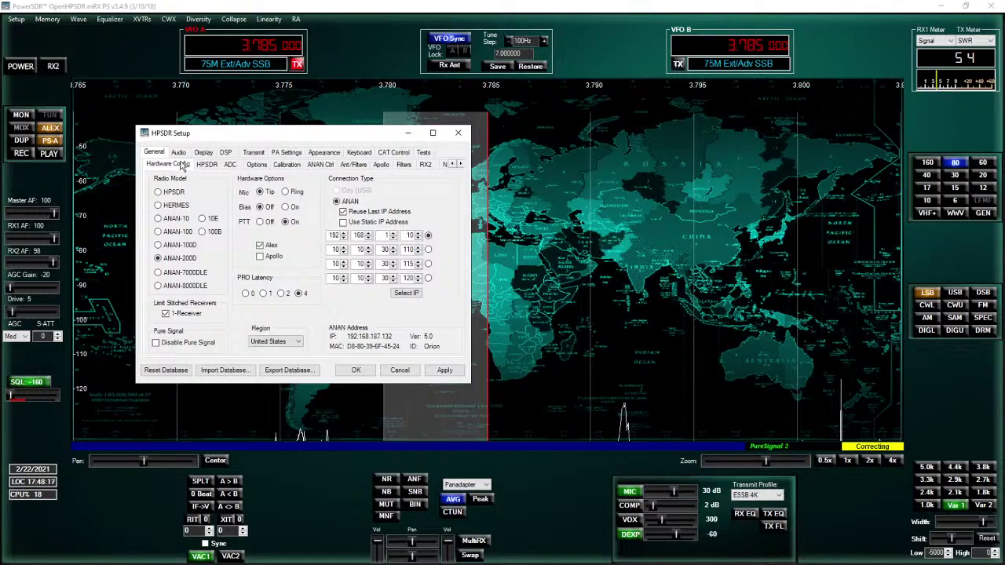
pyautogui.click(179, 154)
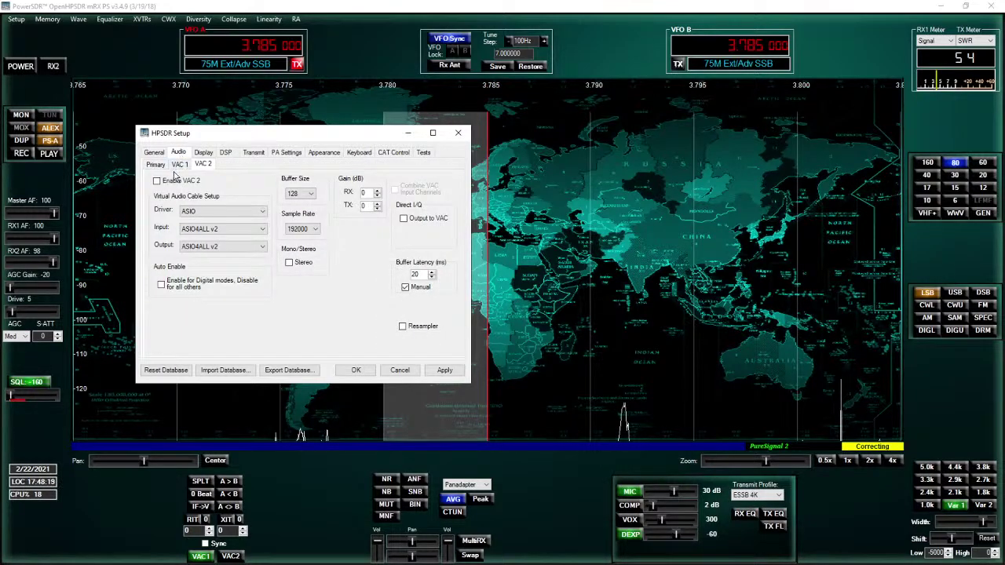
pyautogui.click(179, 166)
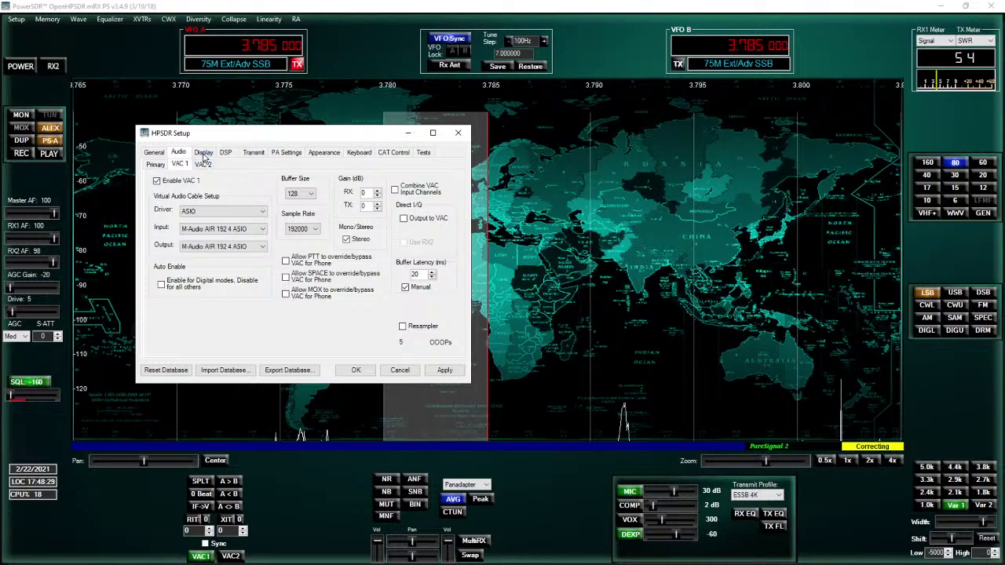
pyautogui.click(204, 154)
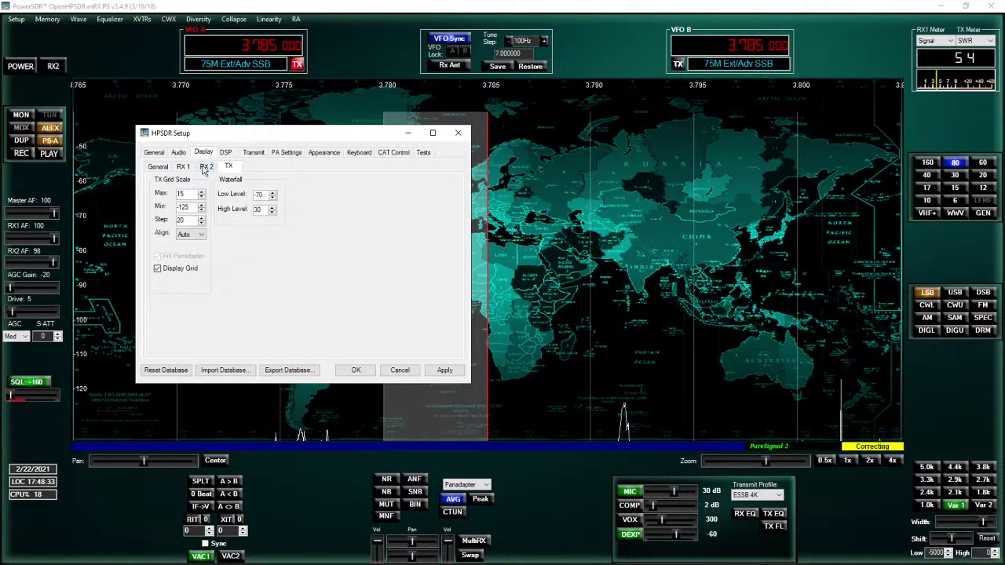
pyautogui.click(225, 153)
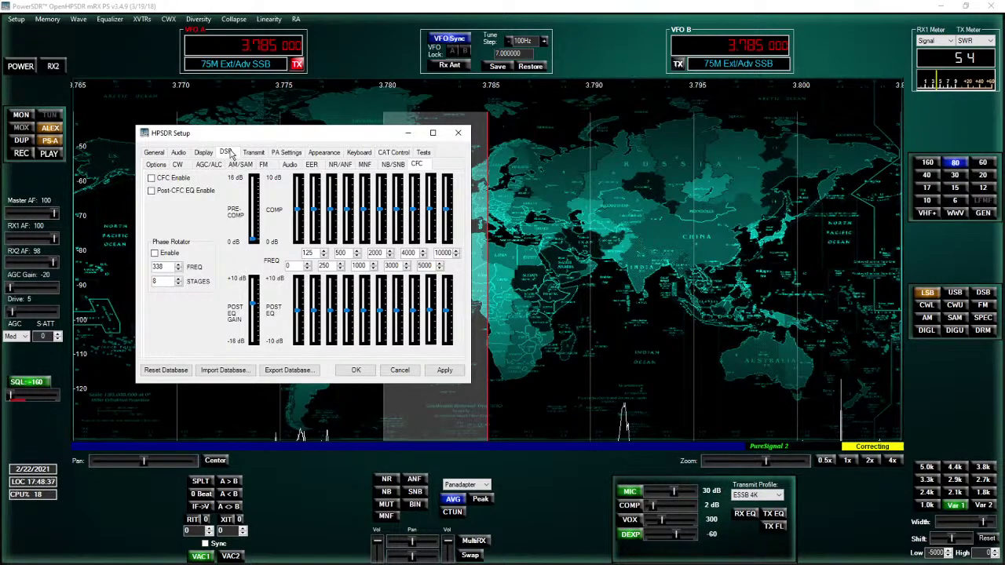
pyautogui.click(254, 154)
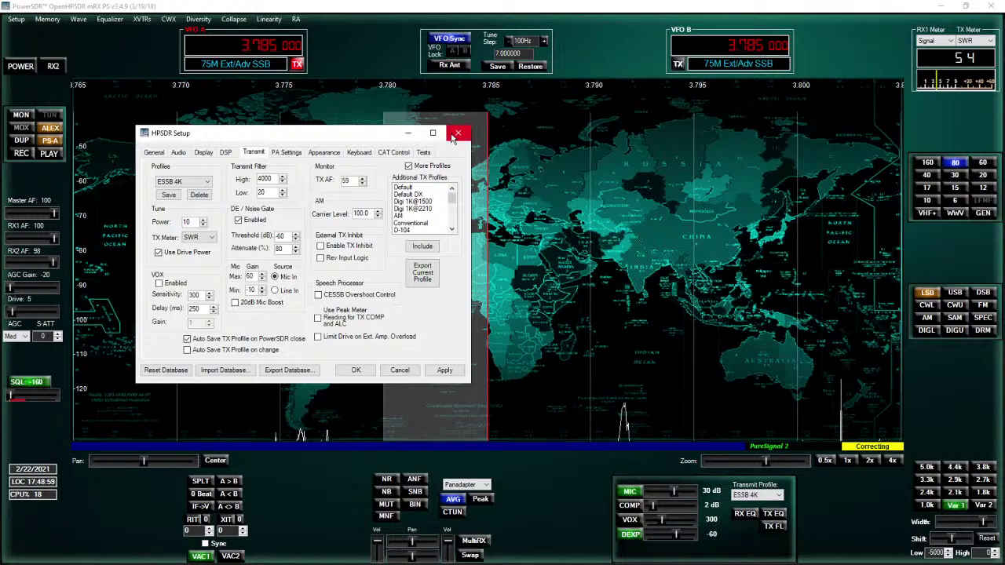
pyautogui.click(457, 135)
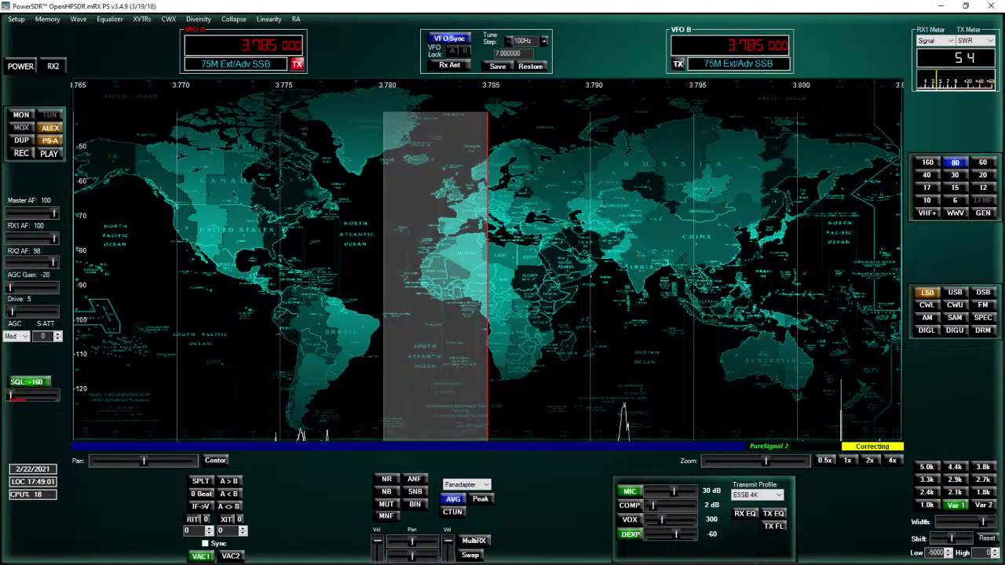